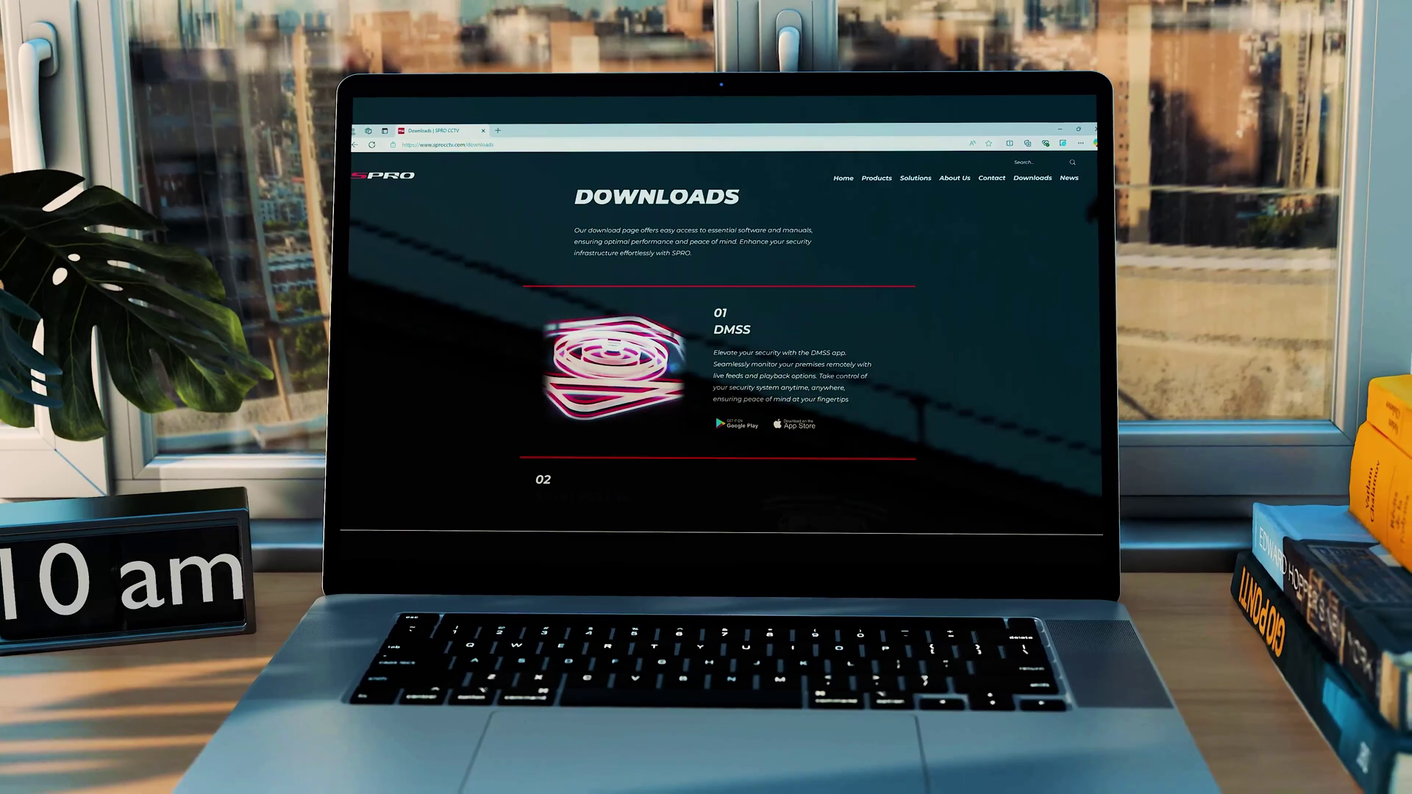
- Download the Windows SmartPSS Lite.zip from the SPRO CCTV Downloads page and show it in its folder
scroll(724, 353, "down", 5)
scroll(601, 315, "down", 2)
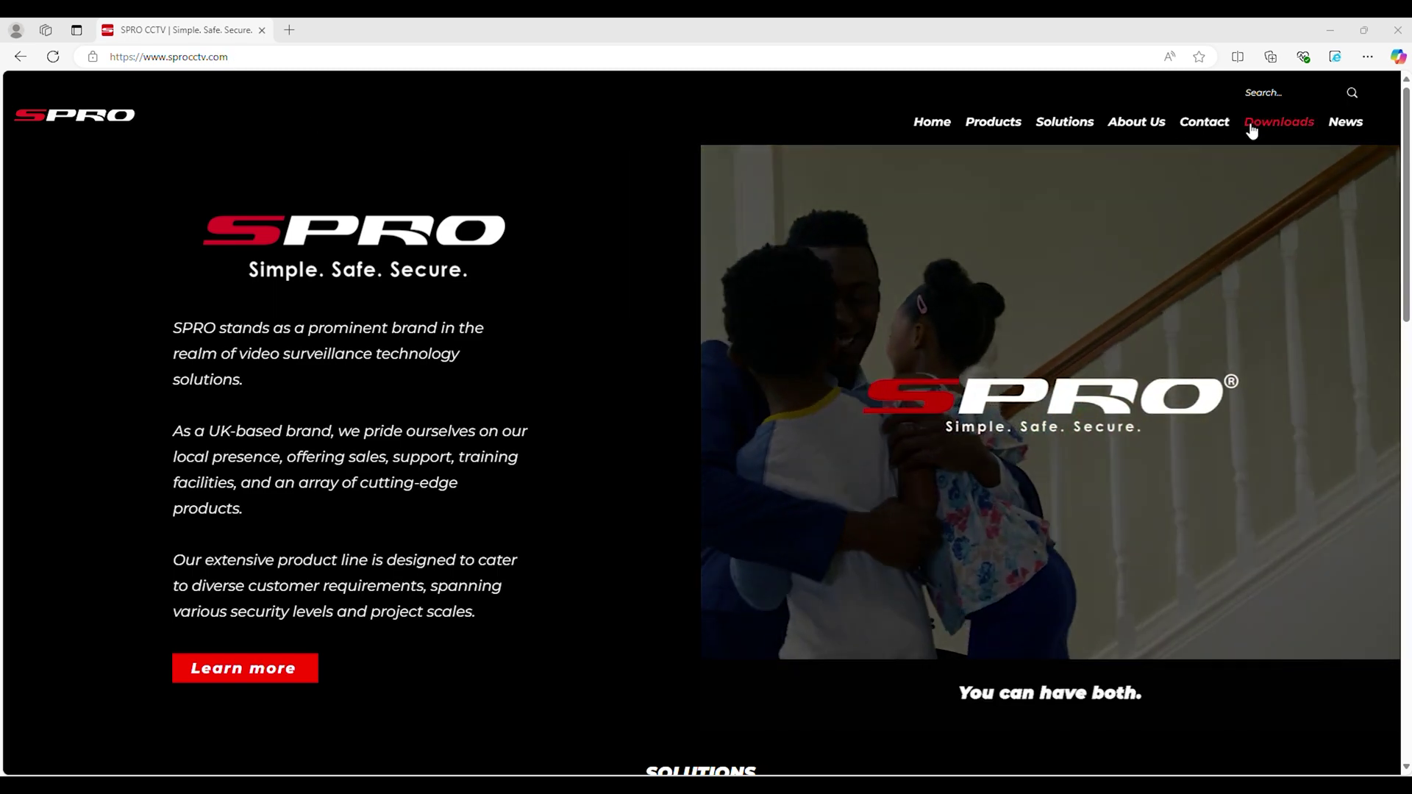
left_click(1281, 122)
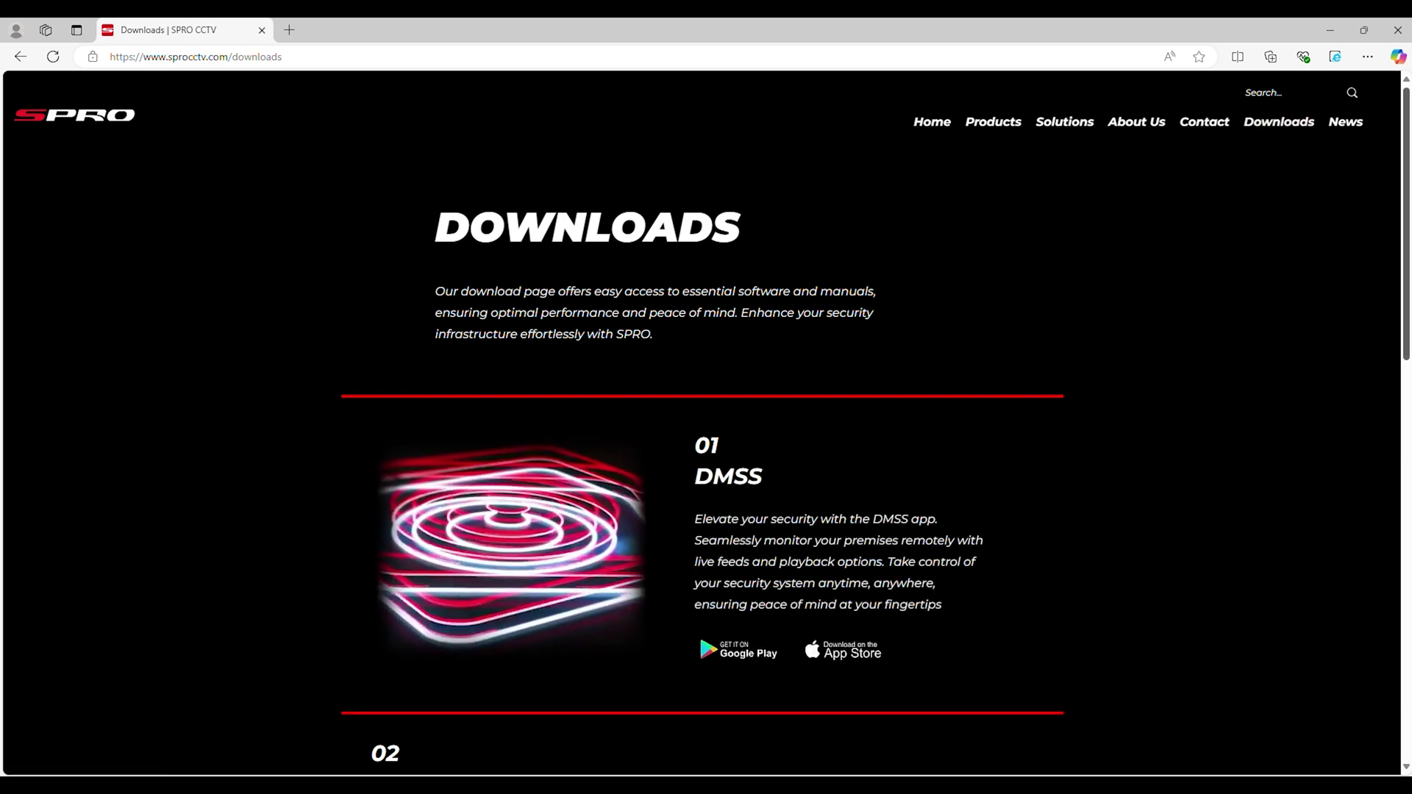
scroll(1400, 241, "down", 3)
scroll(1400, 240, "down", 4)
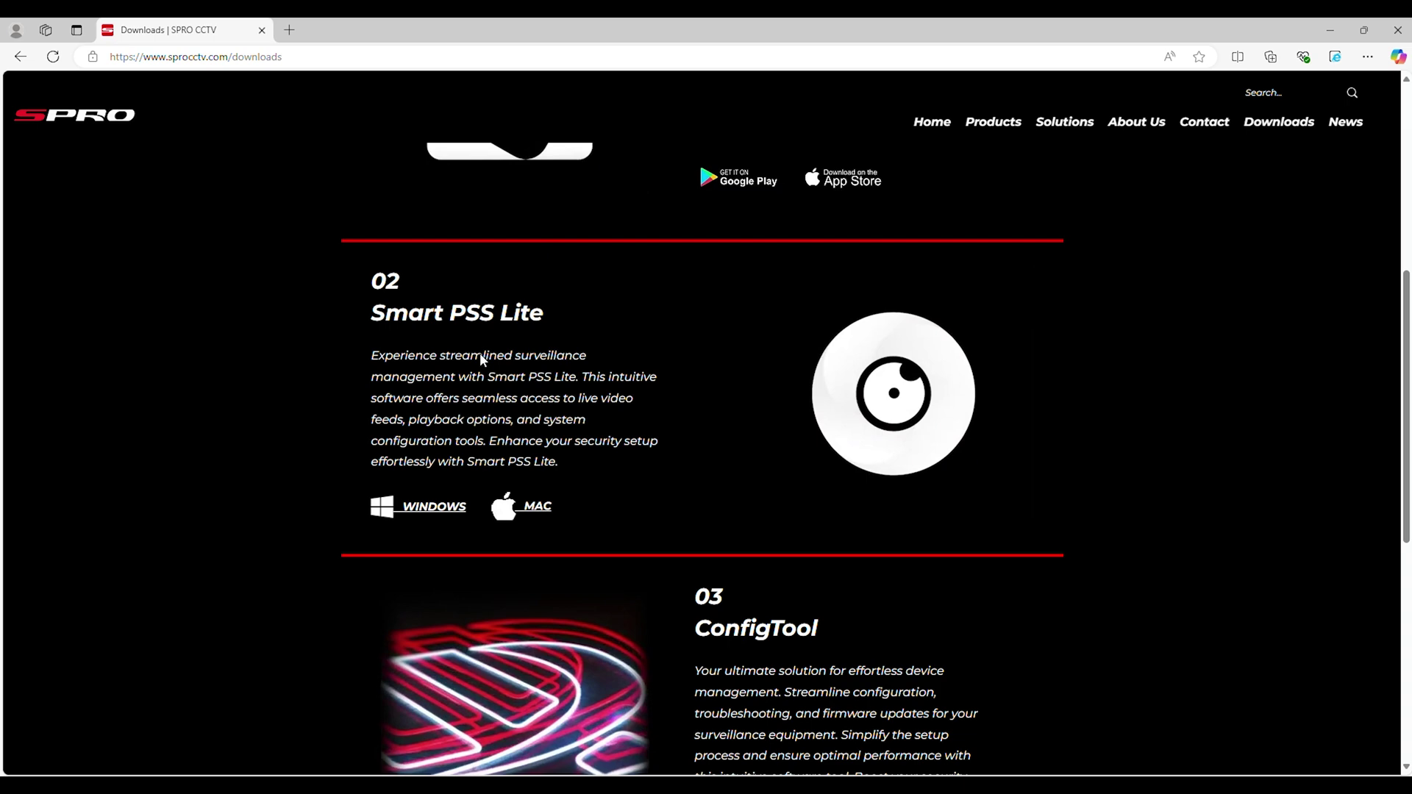
left_click(431, 509)
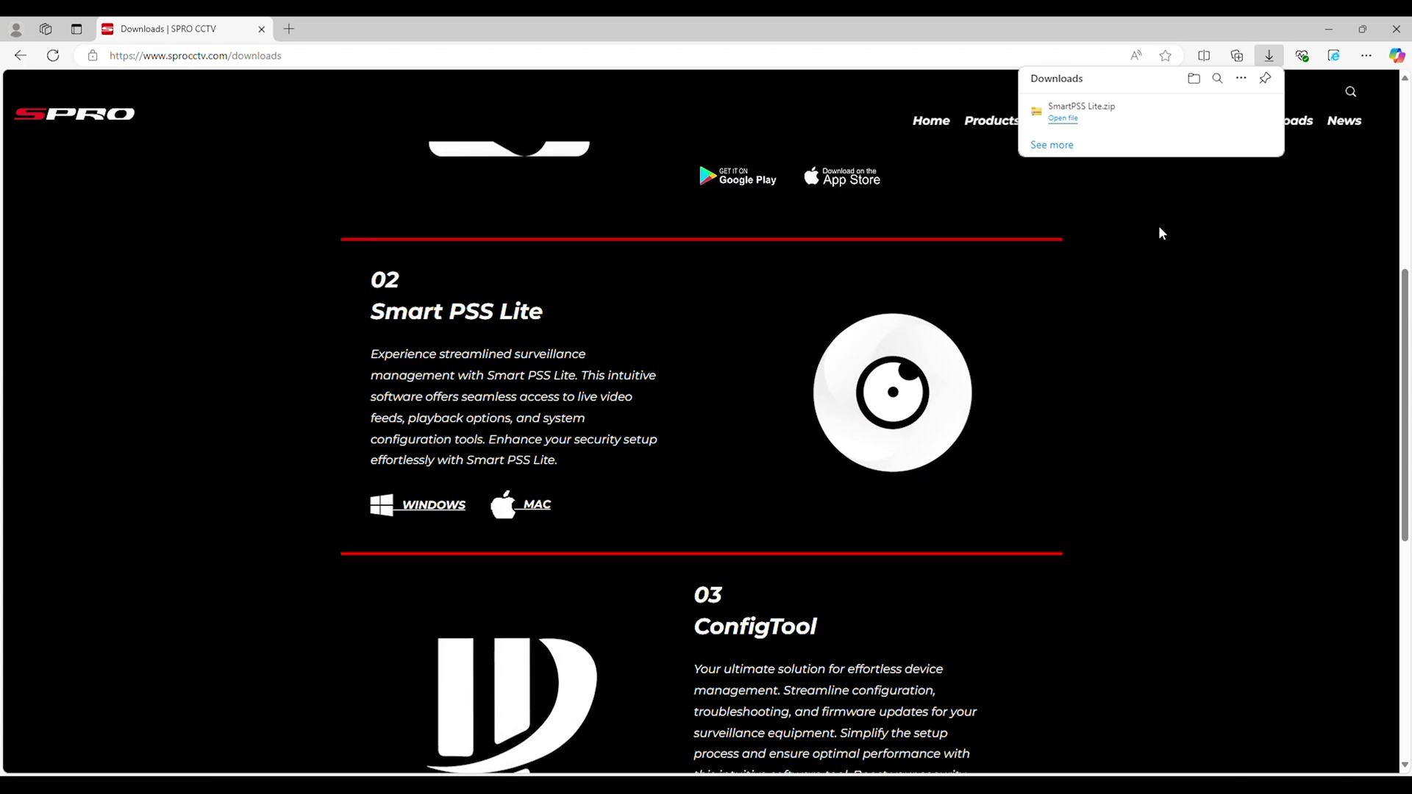
left_click(1194, 79)
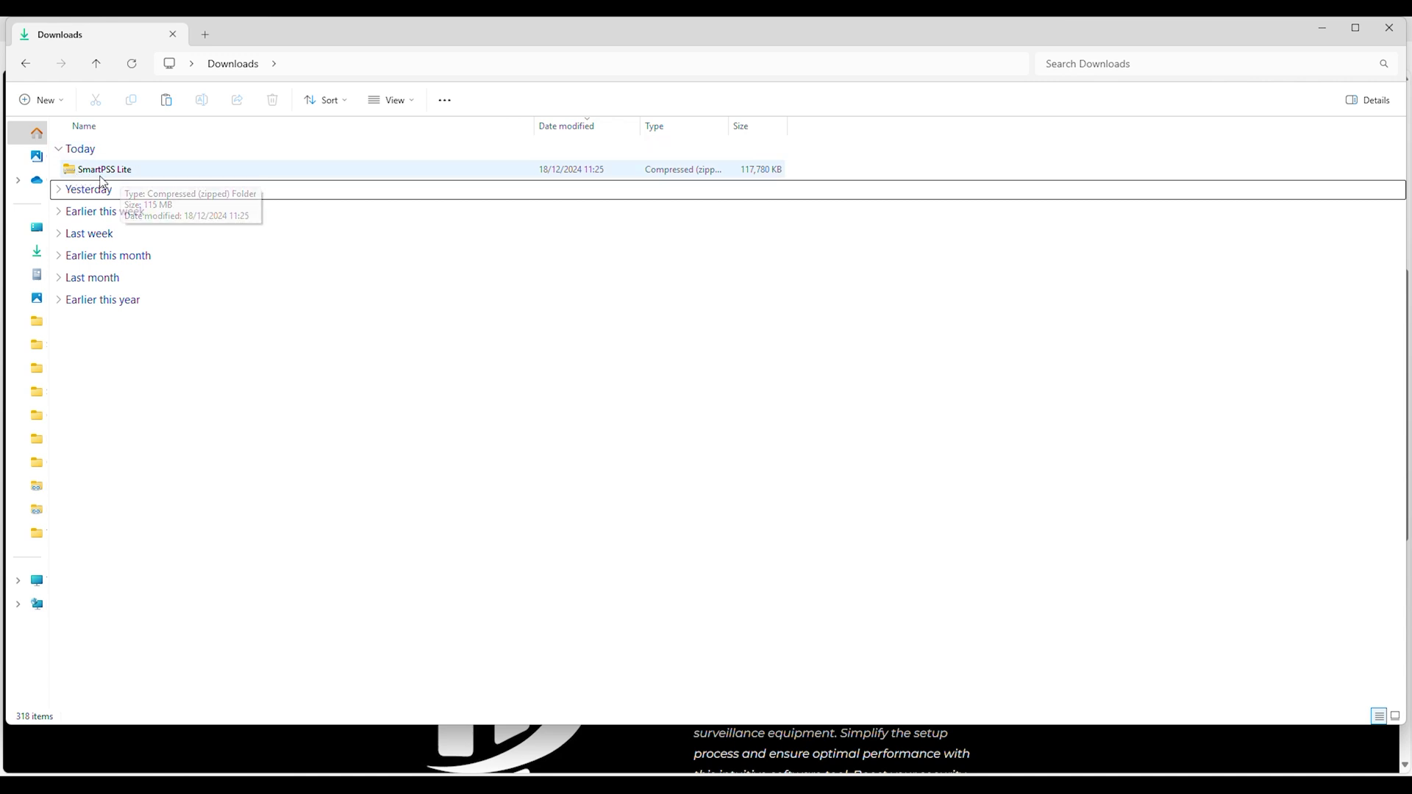
- Extract SmartPSS Lite.zip into a SmartPSS Lite folder and select the SmartPSSLite_V1.003.0000006.0.R.240517 installer
left_click(105, 170)
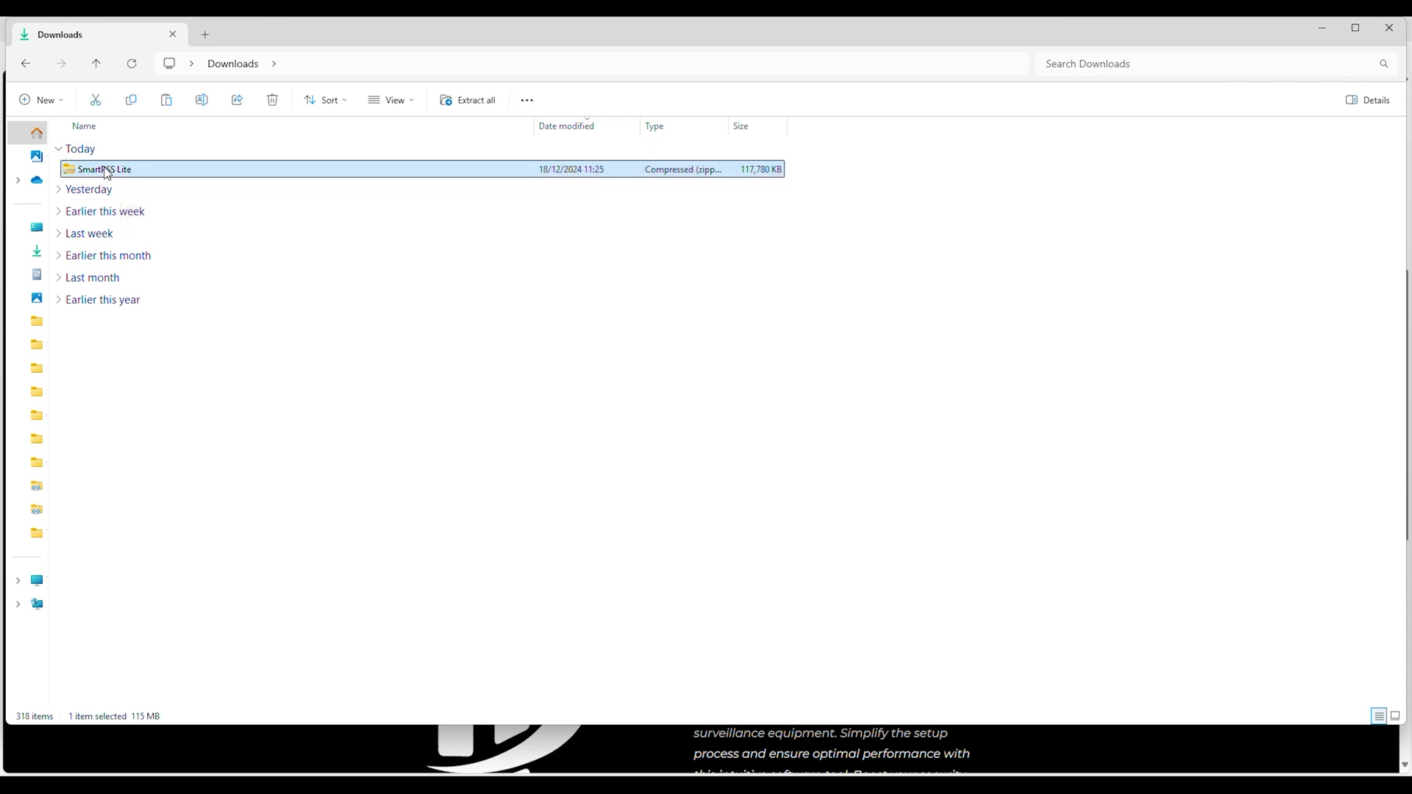
right_click(106, 171)
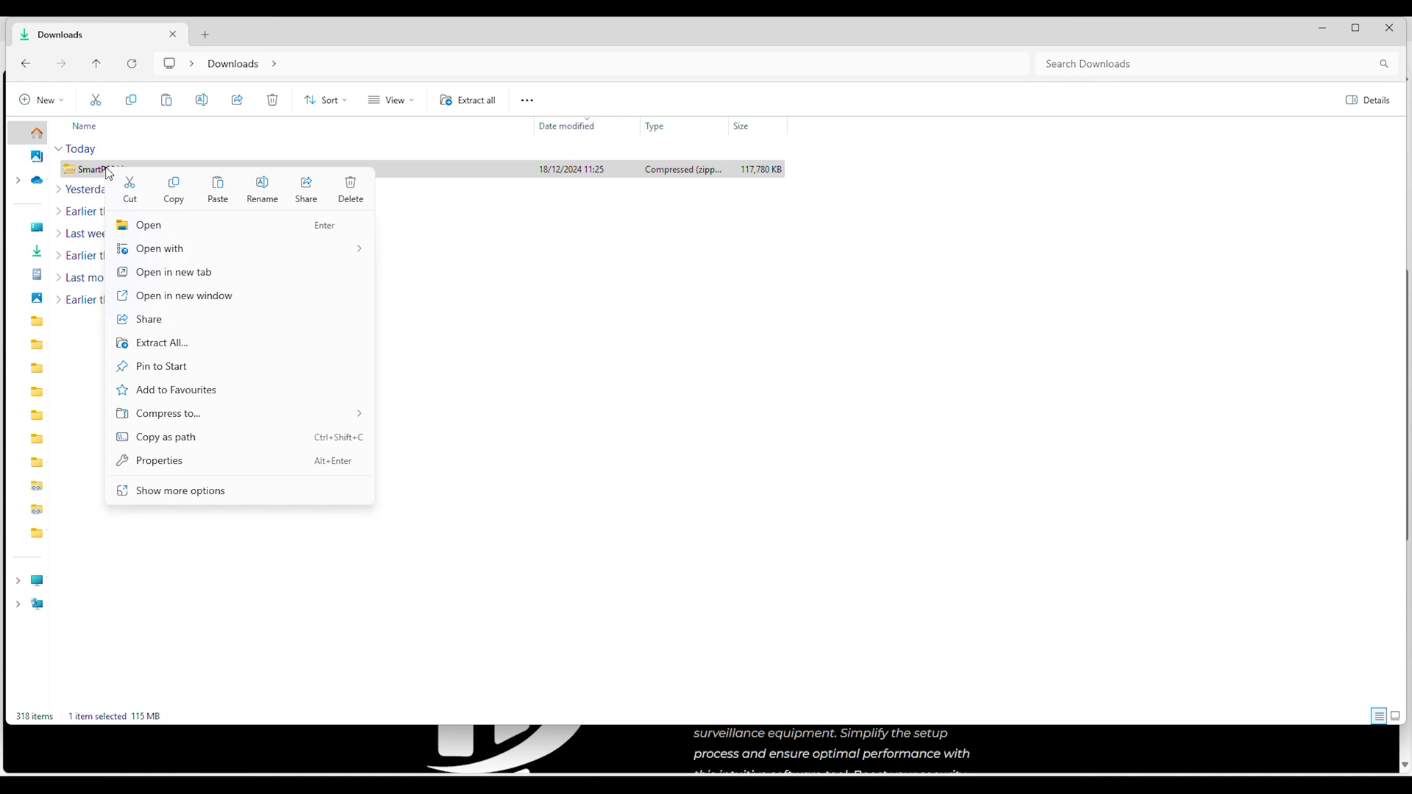
left_click(208, 344)
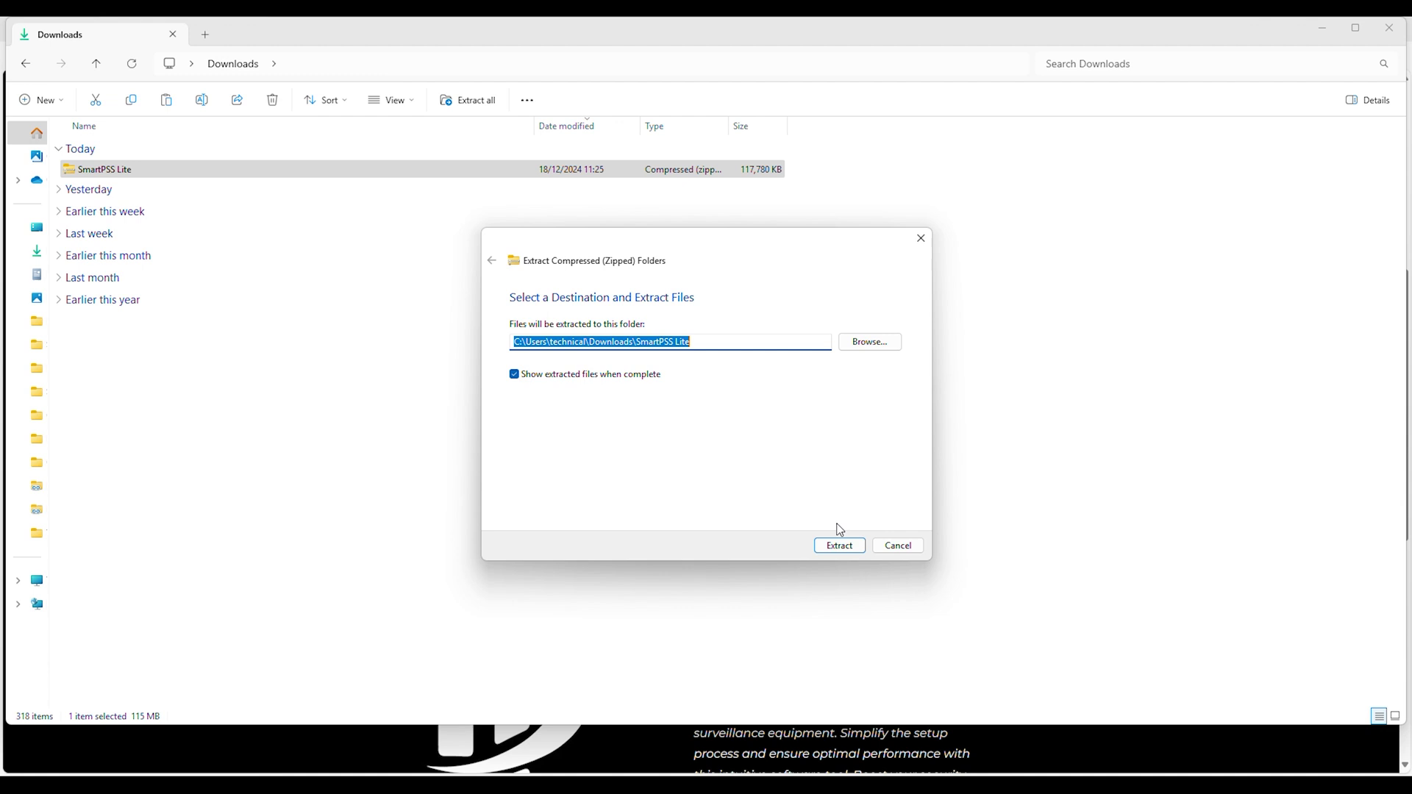
left_click(839, 545)
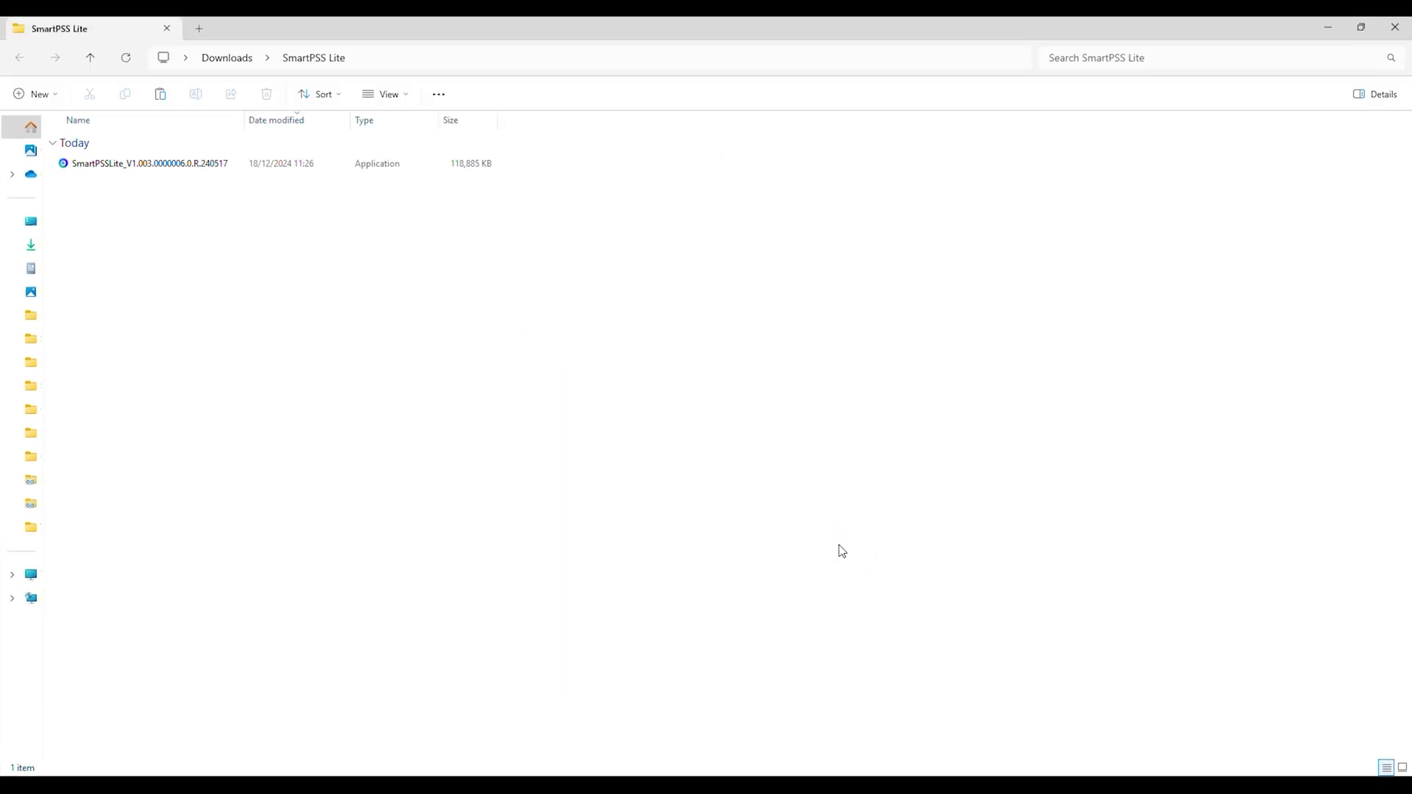
left_click(113, 167)
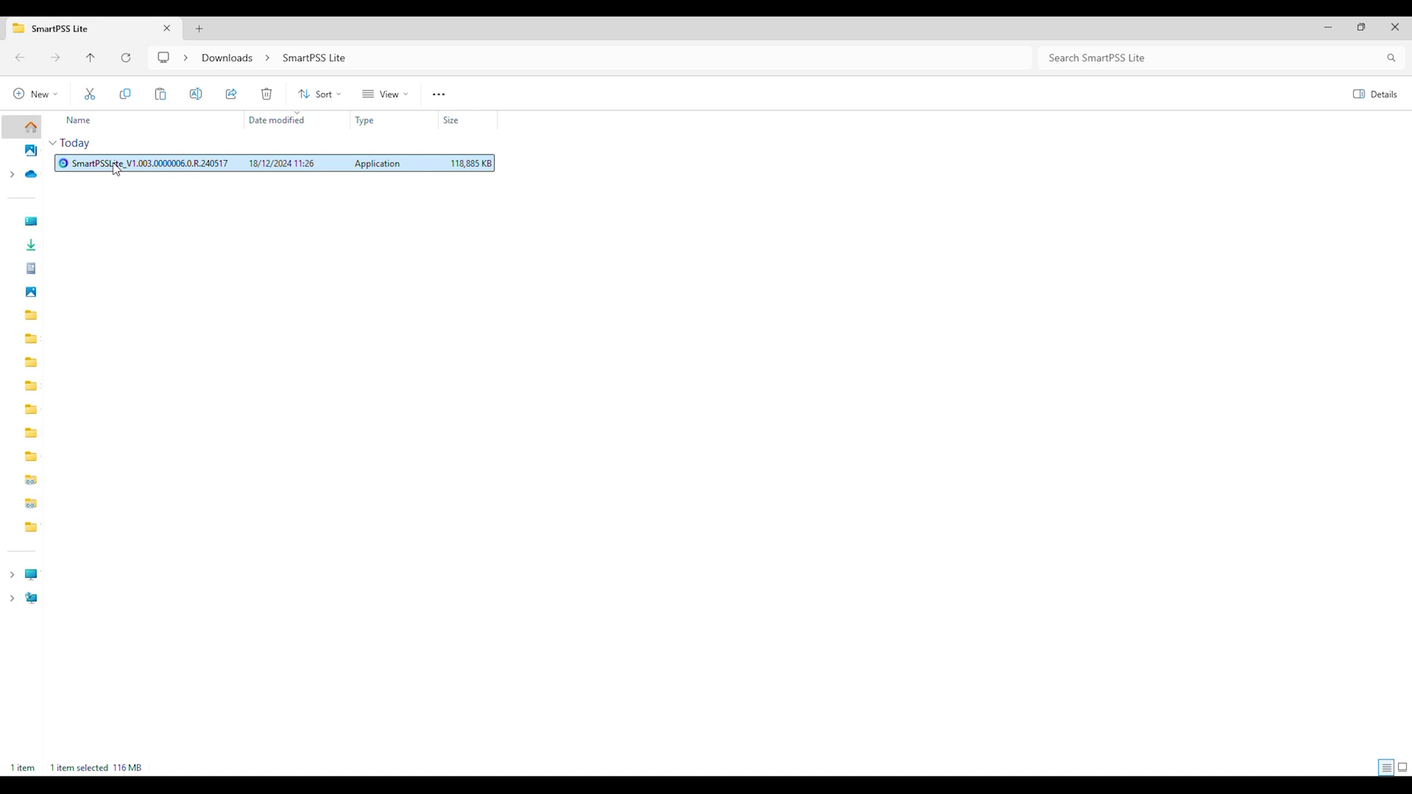
- Install SmartPSS Lite into Program Files after accepting the agreement, with Run SmartPSSLite ticked on finish
double_click(175, 165)
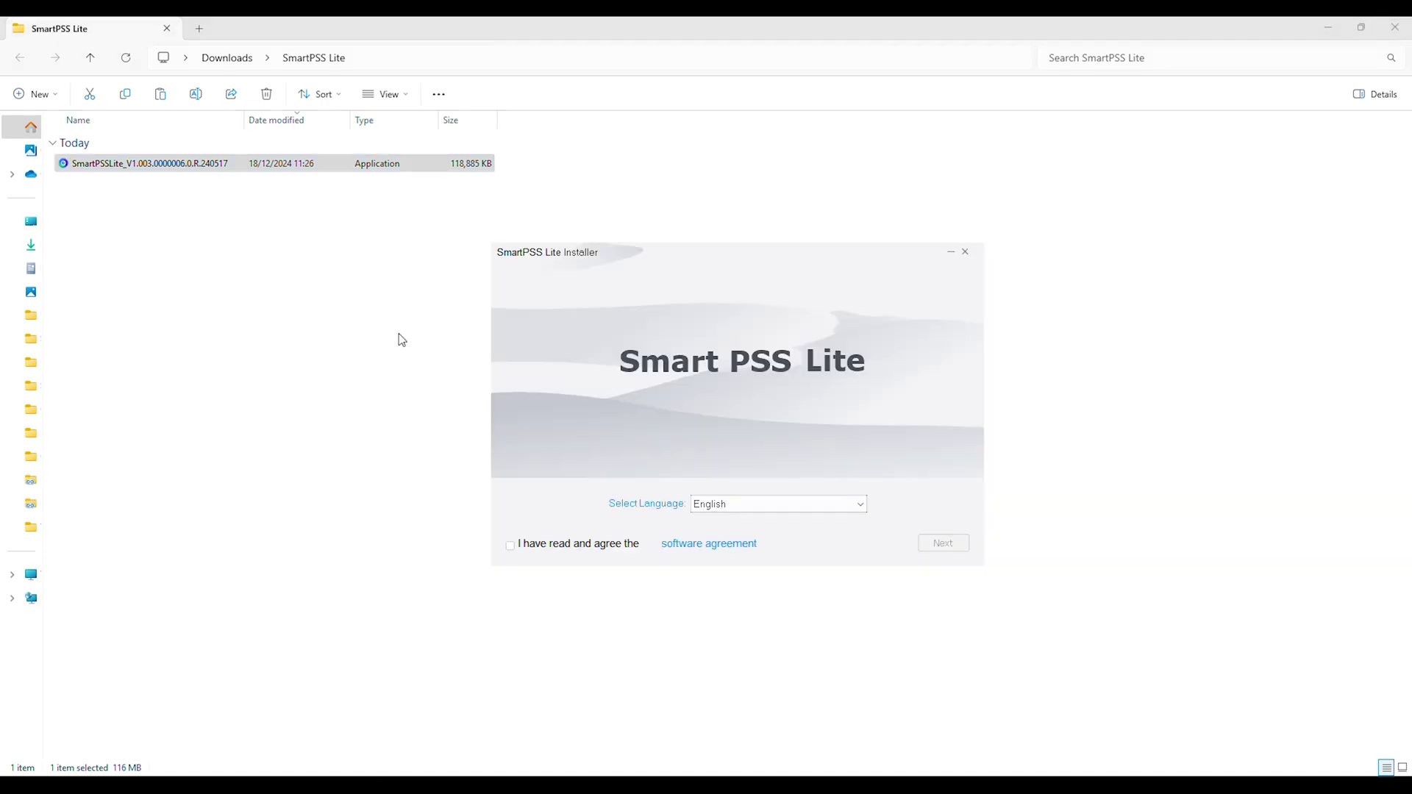
left_click(511, 547)
left_click(941, 548)
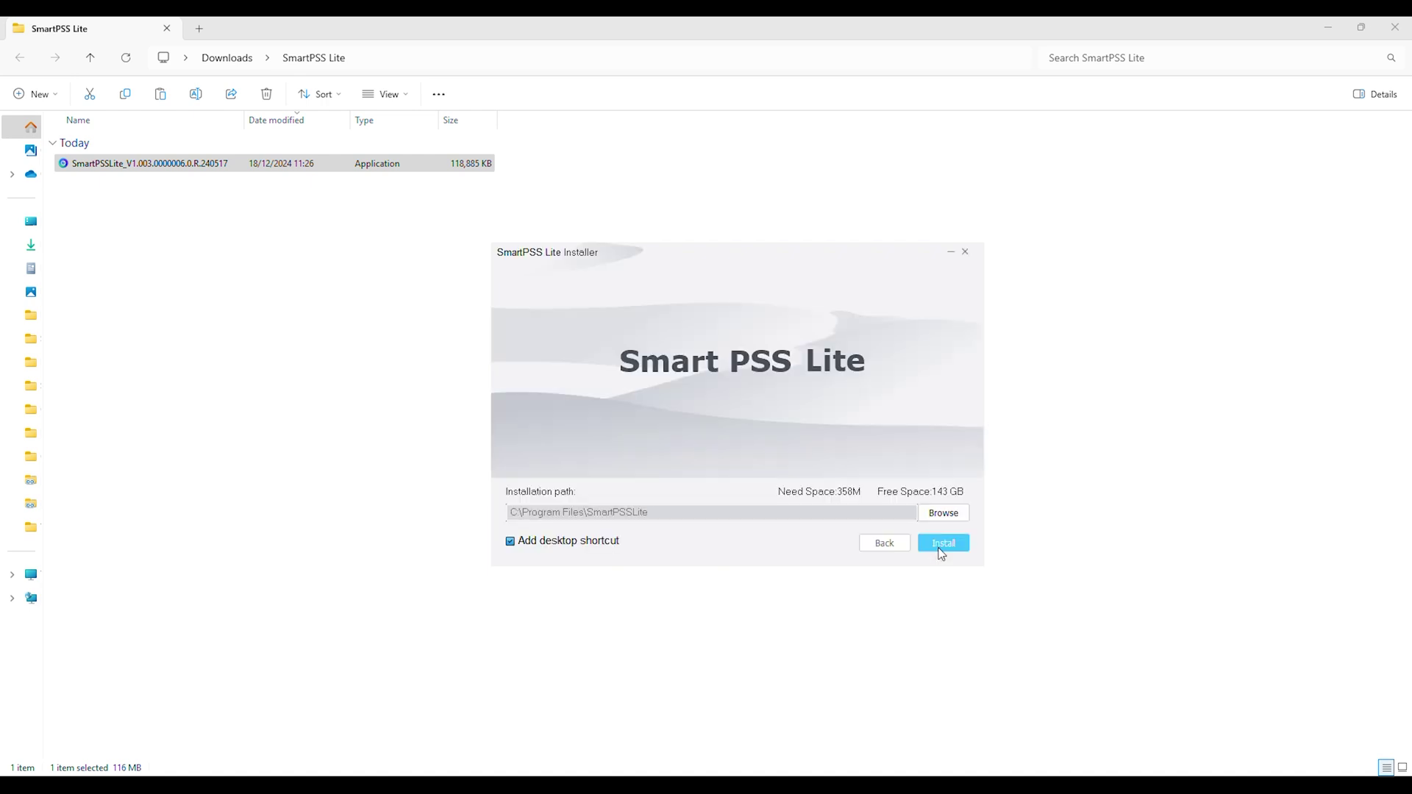
left_click(940, 548)
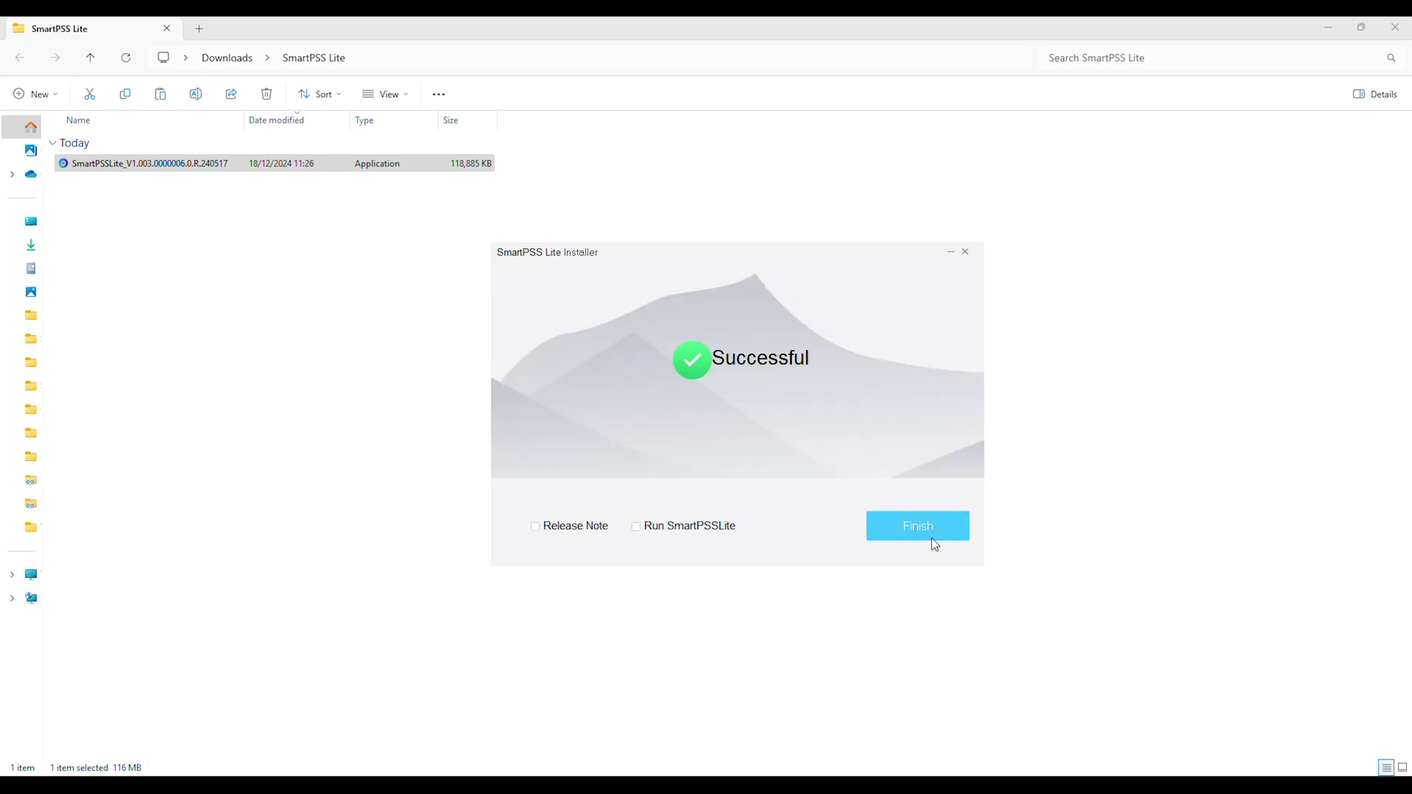
left_click(637, 528)
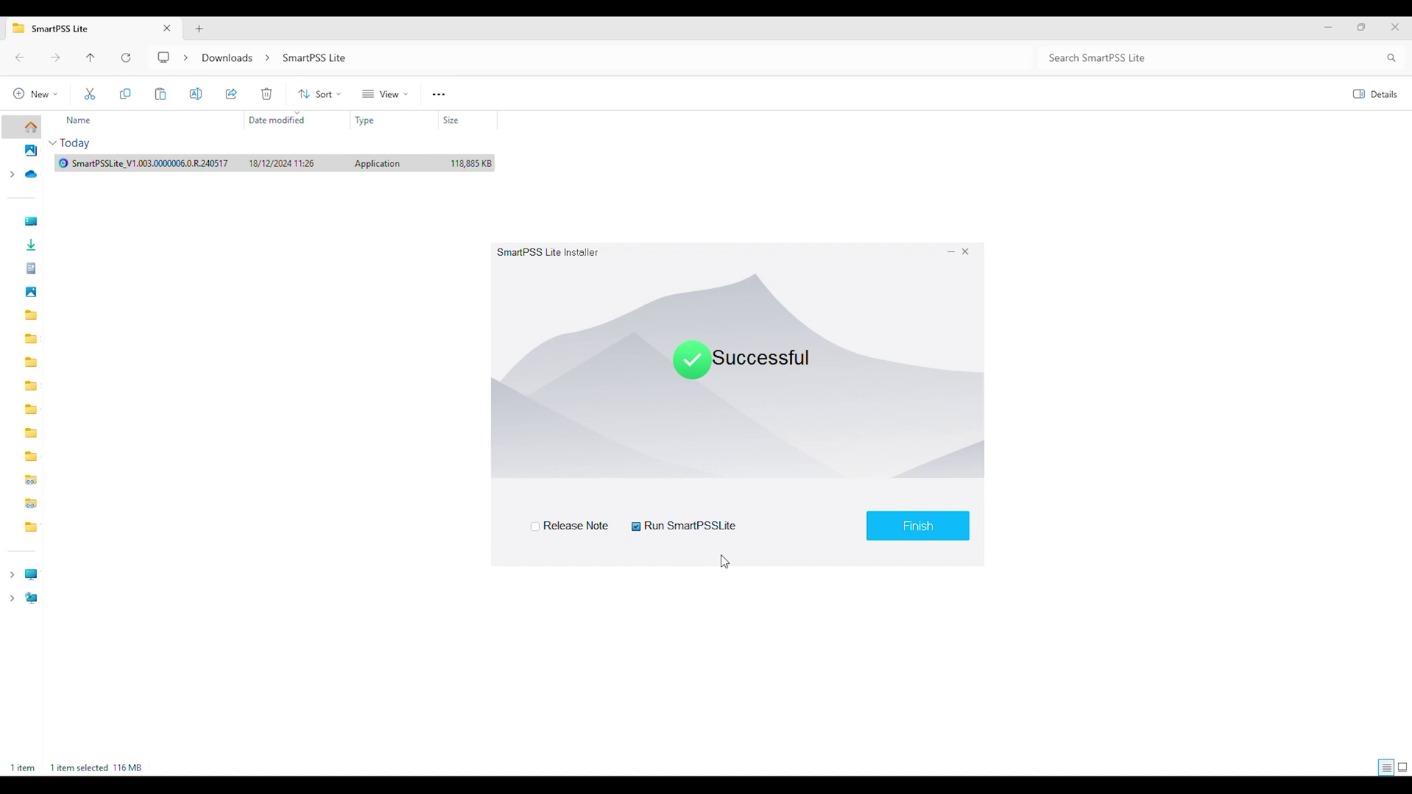
left_click(911, 530)
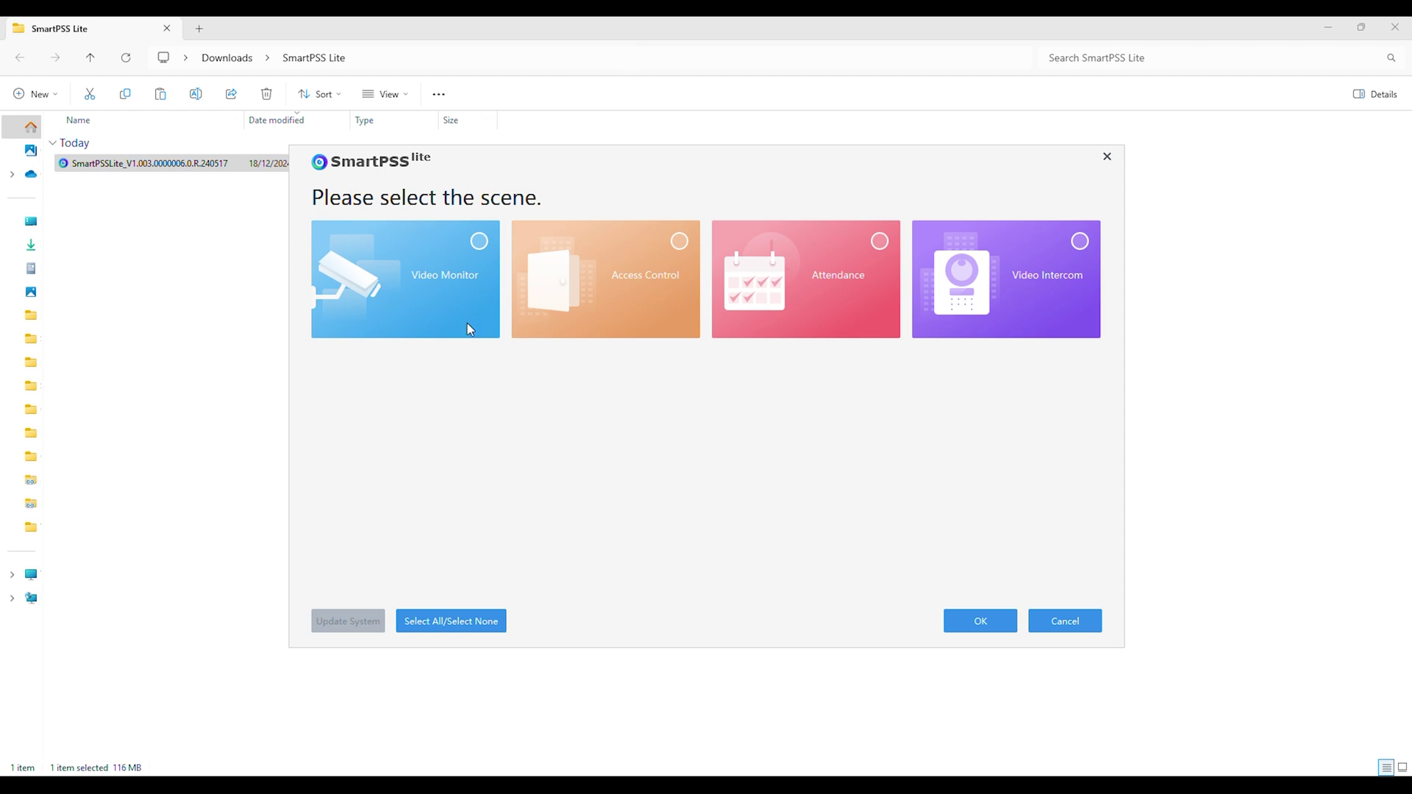
- Choose the Video Monitor scene and agree to the software licence and privacy policy
left_click(480, 243)
left_click(982, 622)
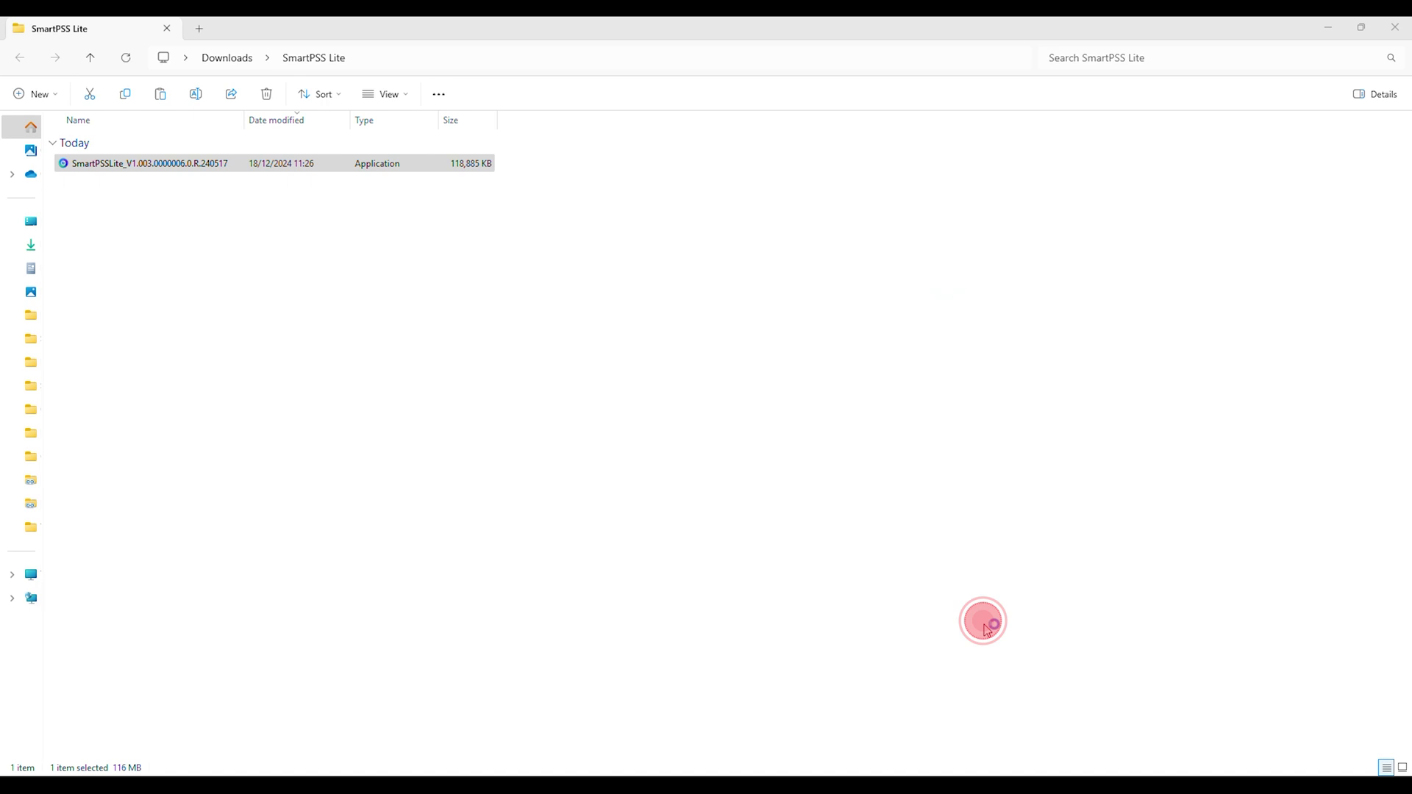
left_click(513, 490)
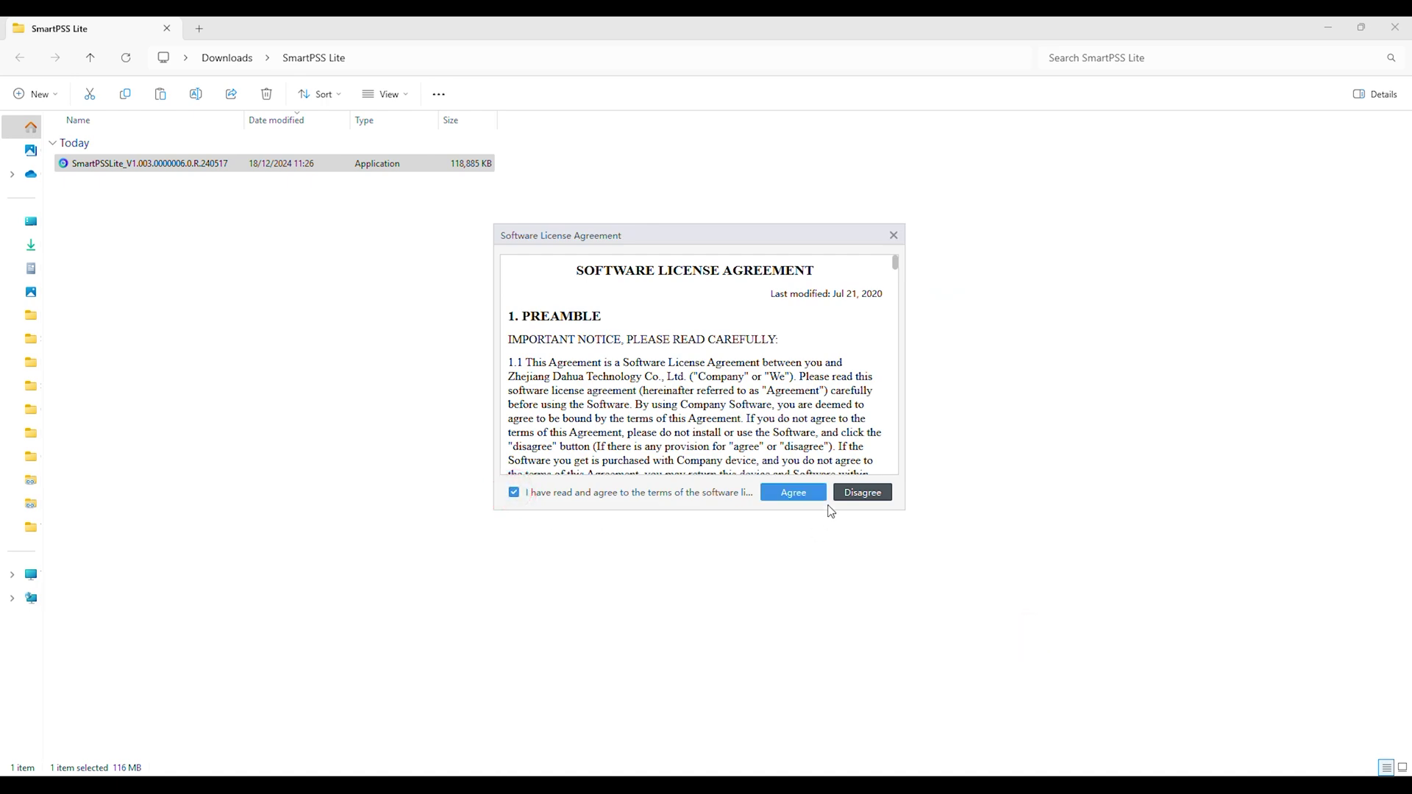
left_click(794, 492)
left_click(513, 492)
left_click(789, 492)
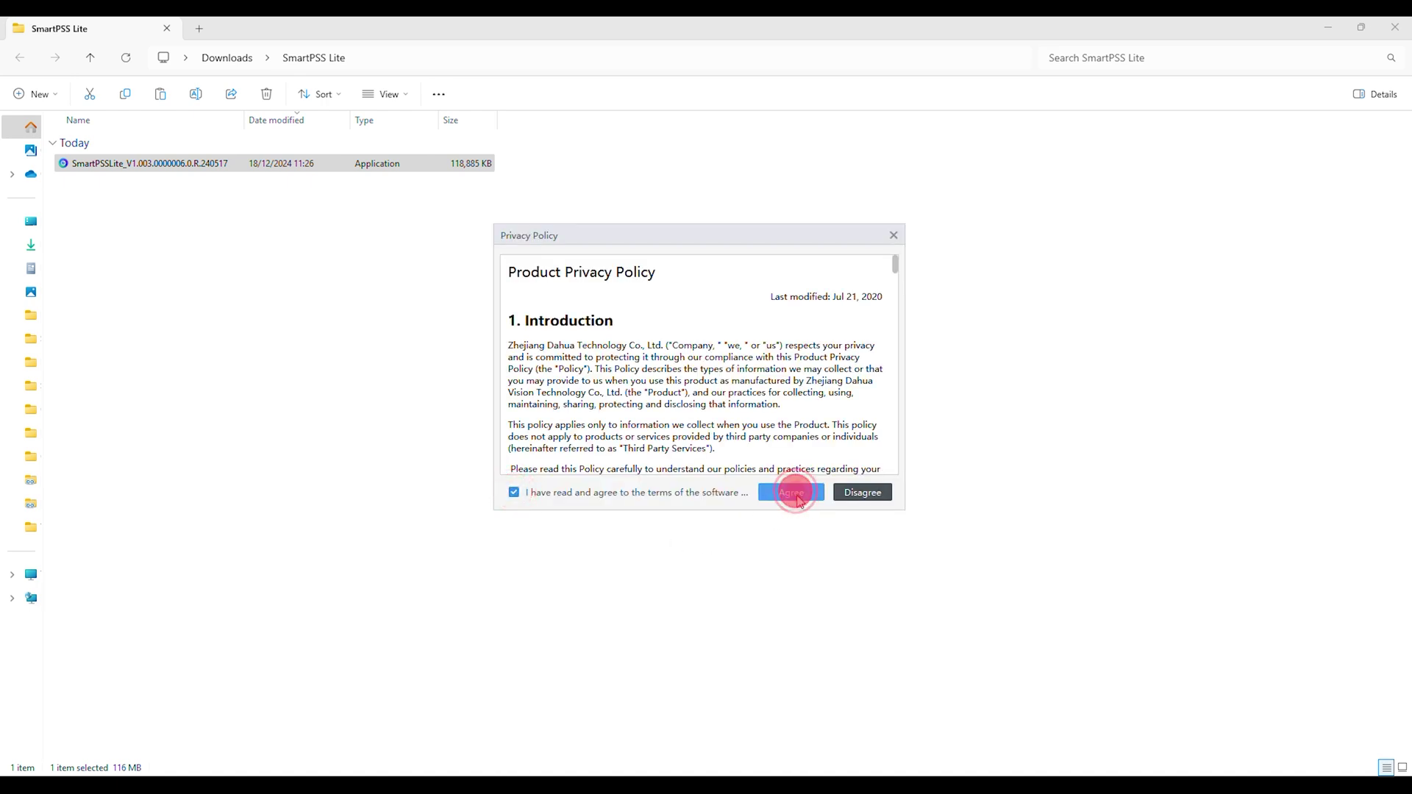
- Enter and confirm the admin password with Auto log in enabled
left_click(721, 357)
key("ctrl+v")
left_click(751, 405)
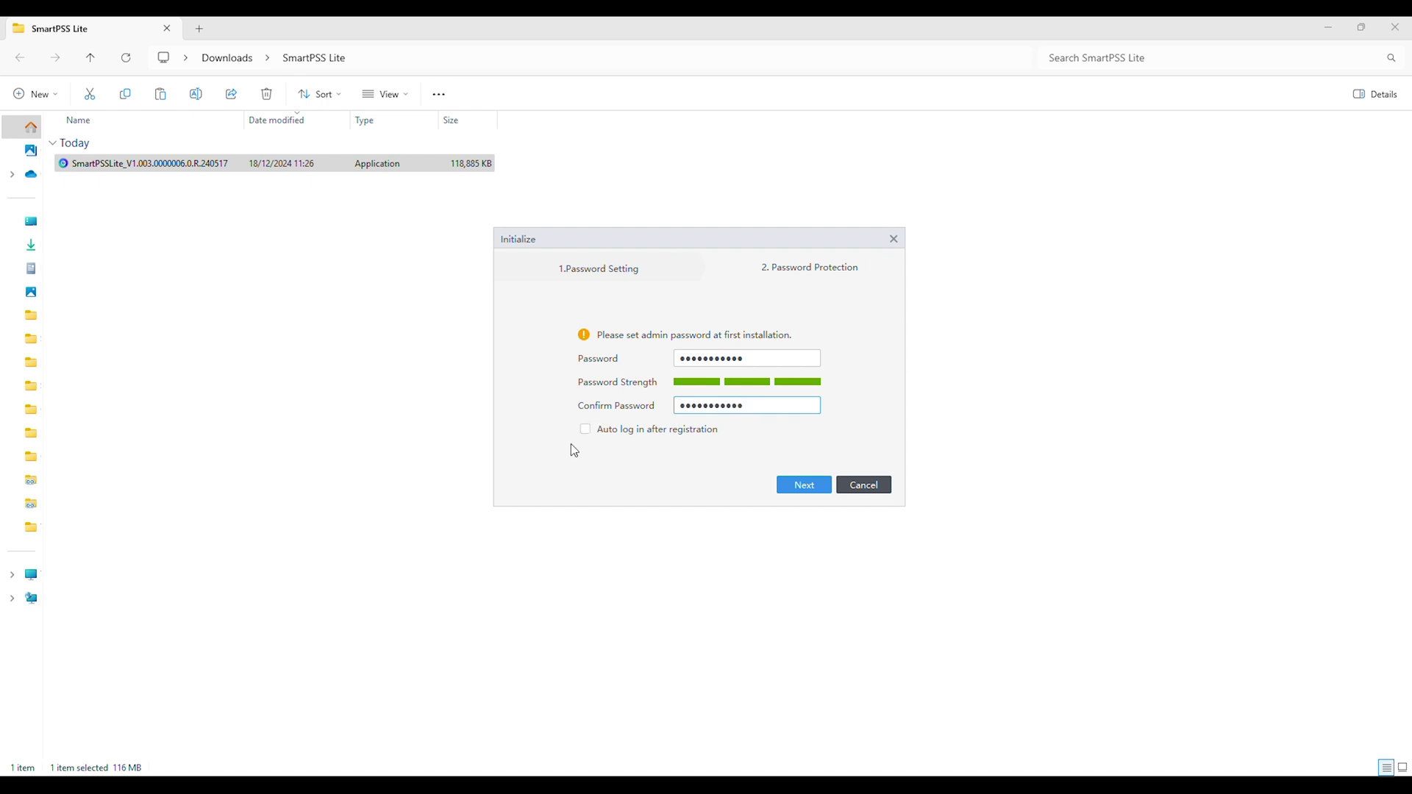
left_click(585, 429)
left_click(804, 484)
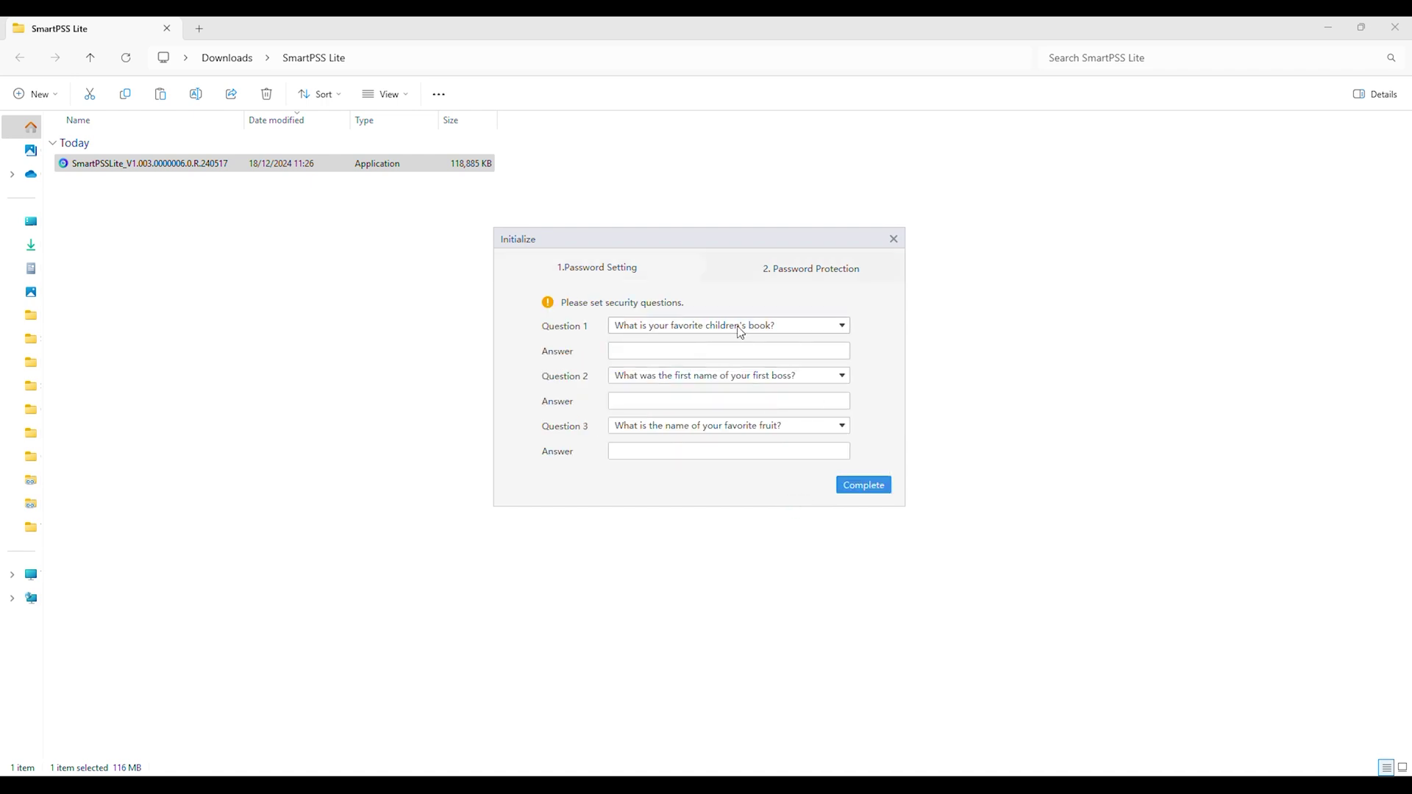
- Fill in answers to all three security questions and complete the setup
left_click(745, 356)
type("SPRO")
left_click(620, 400)
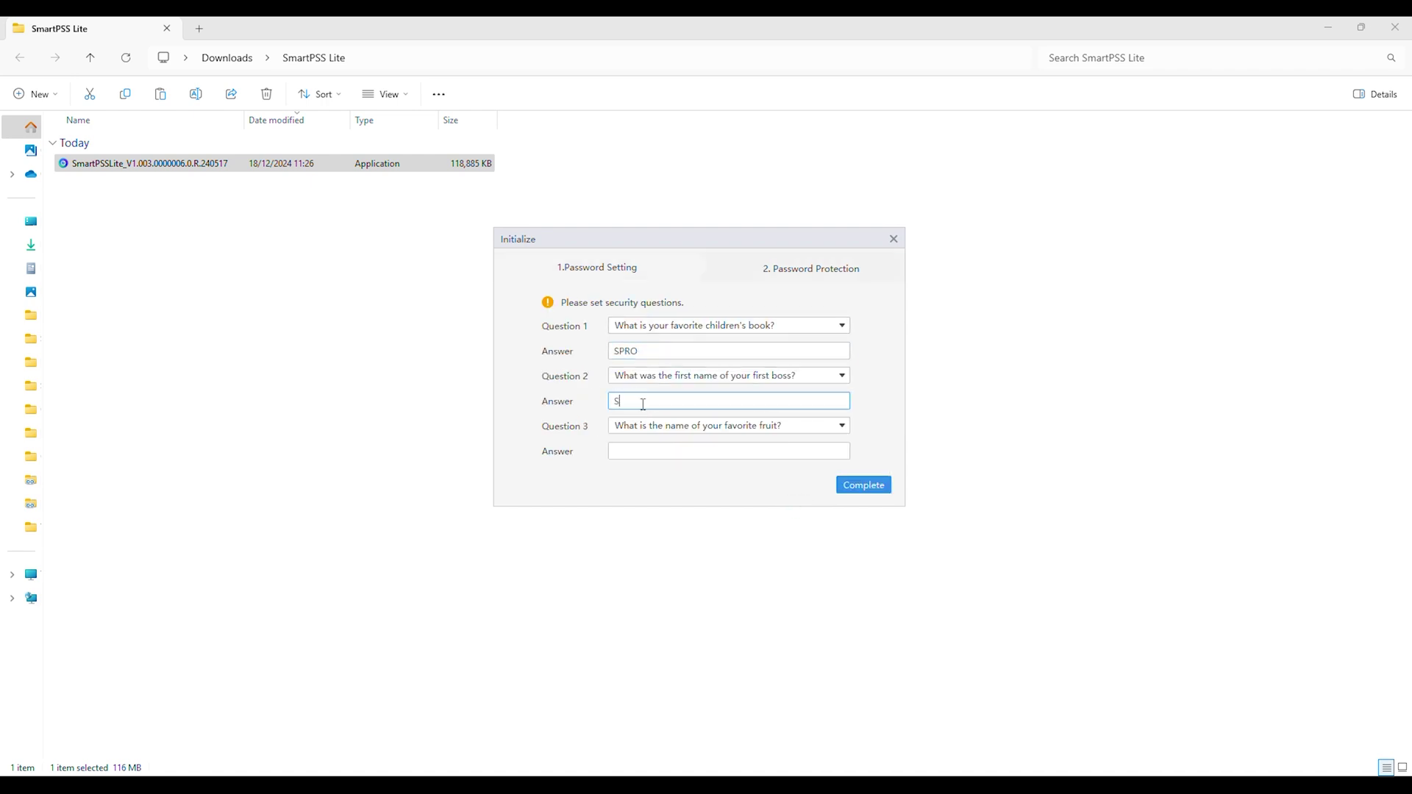
type("SPRO")
left_click(636, 452)
type("SPRO")
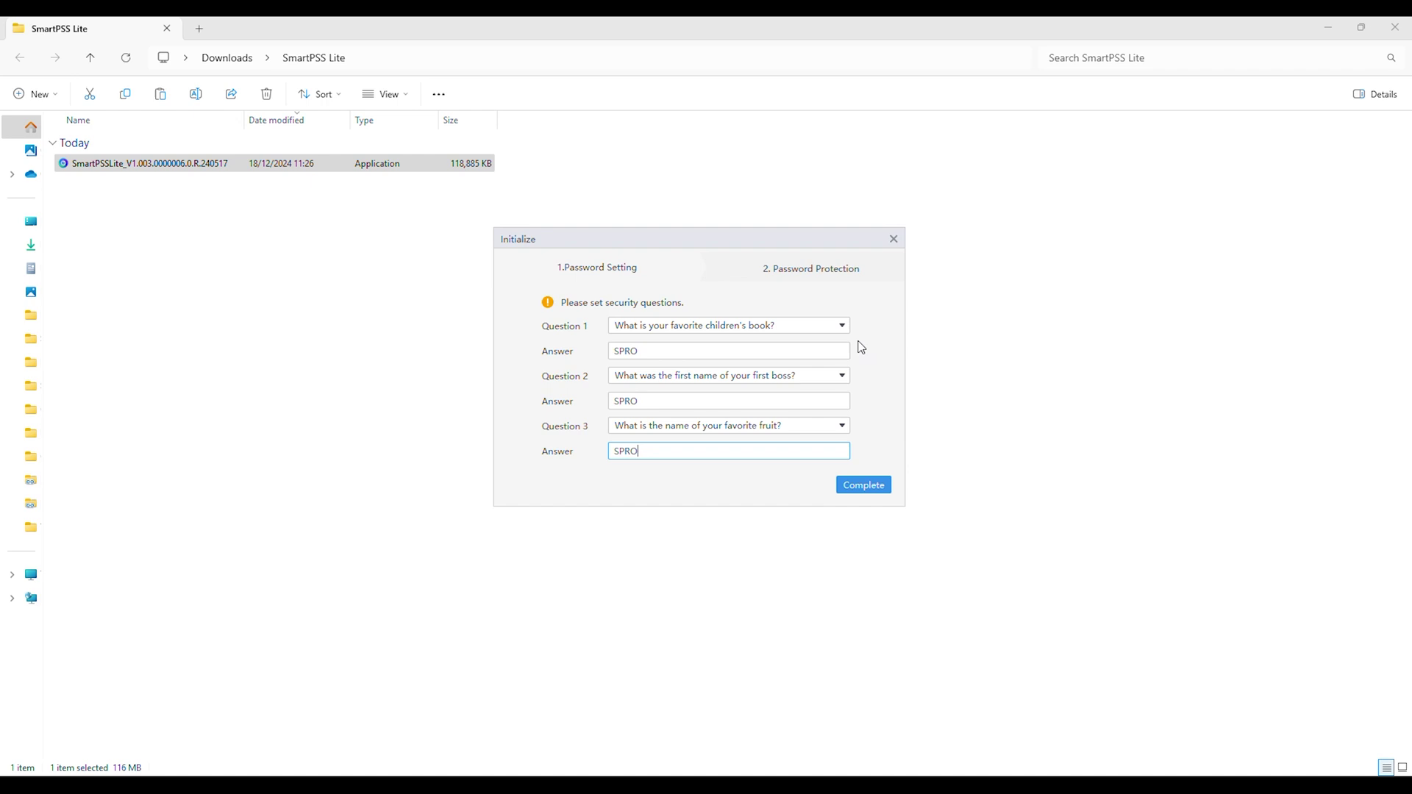
left_click(842, 325)
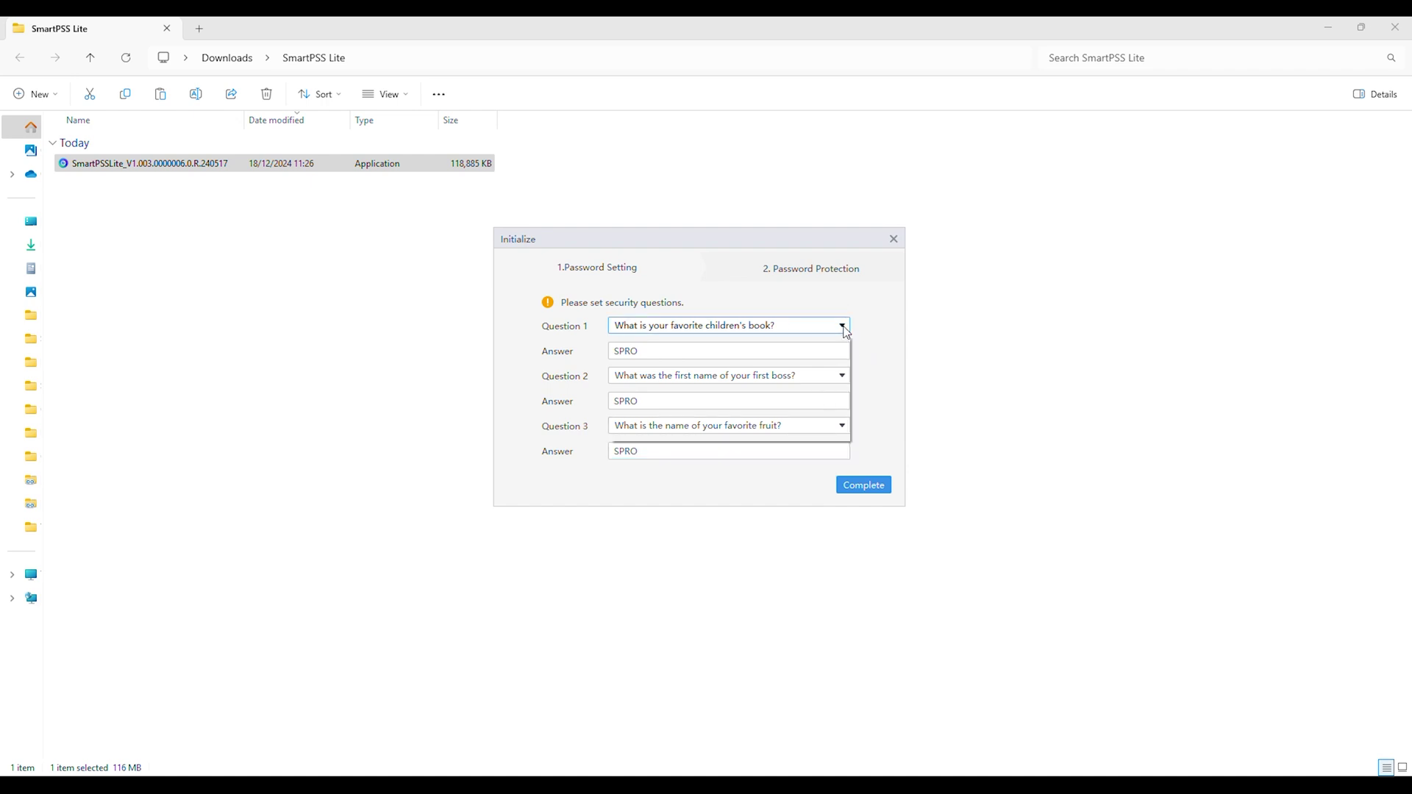
left_click(873, 494)
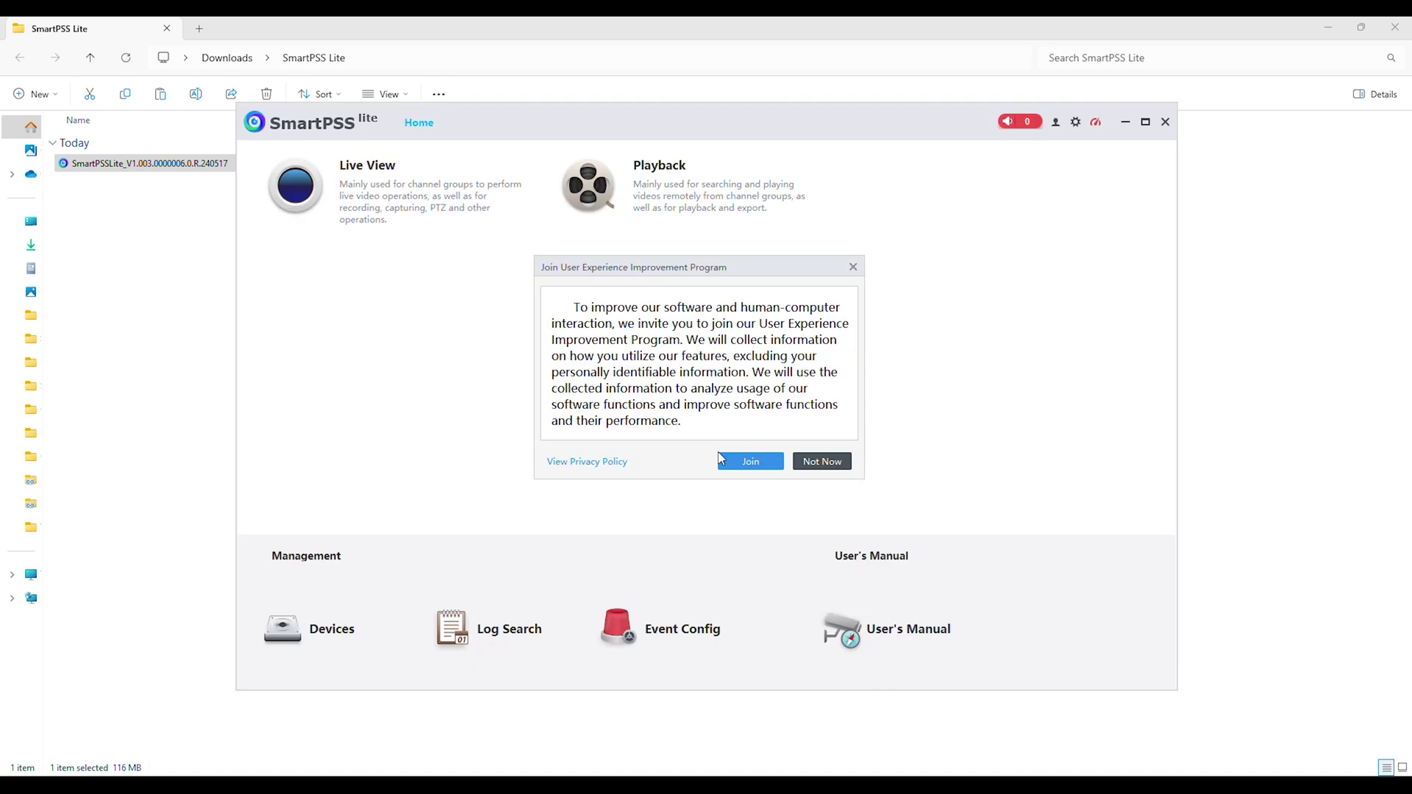
- Dismiss the improvement program invitation and open the Add Device form in device management
left_click(853, 268)
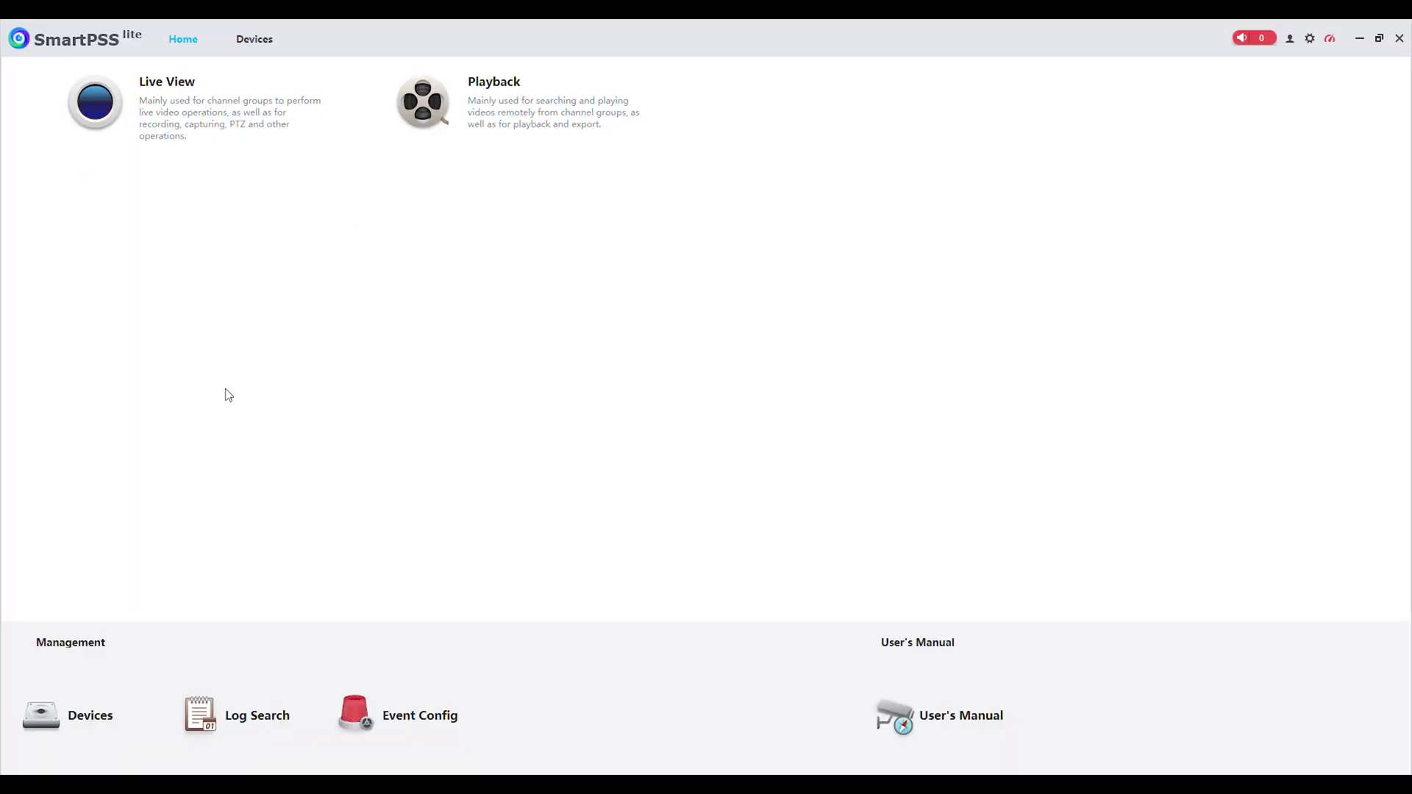
left_click(90, 721)
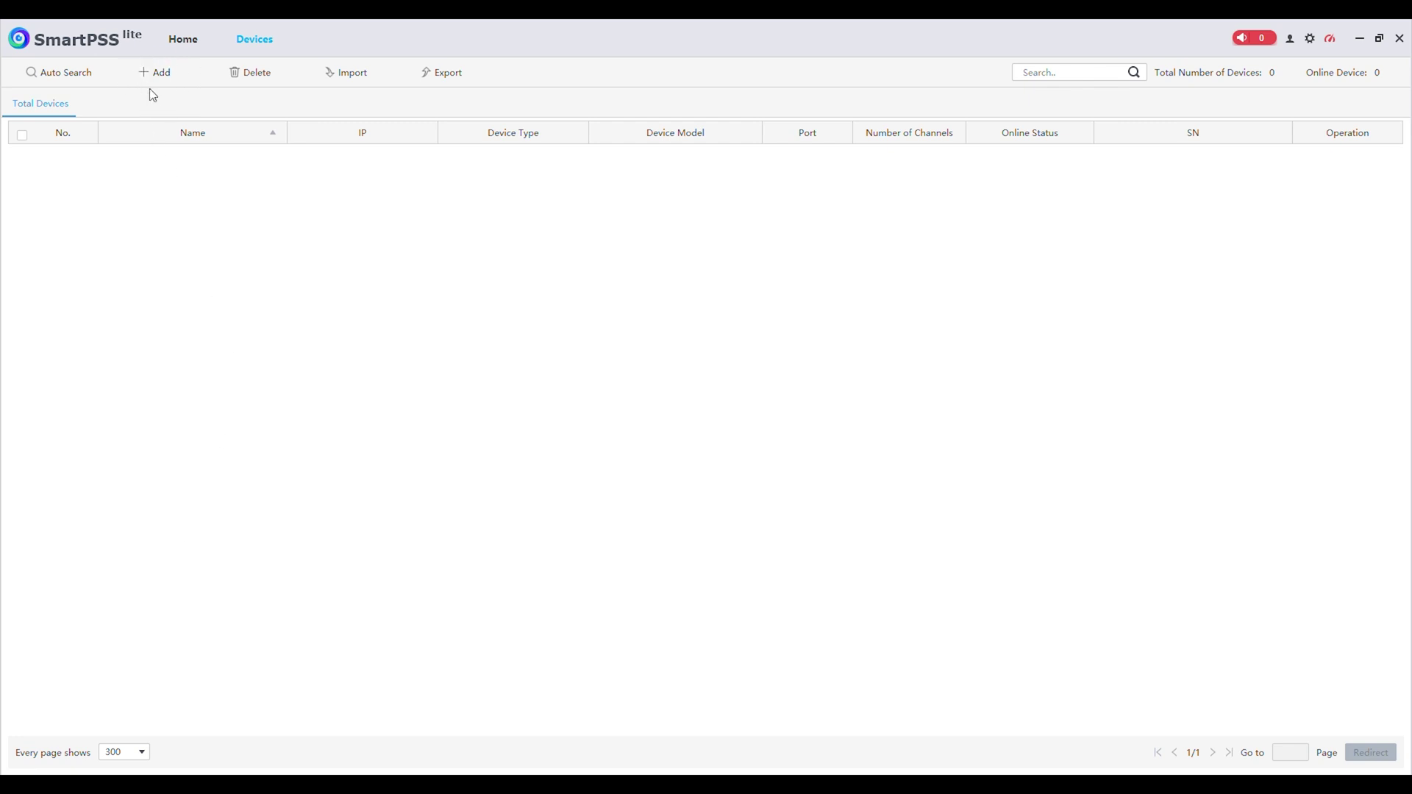
left_click(154, 72)
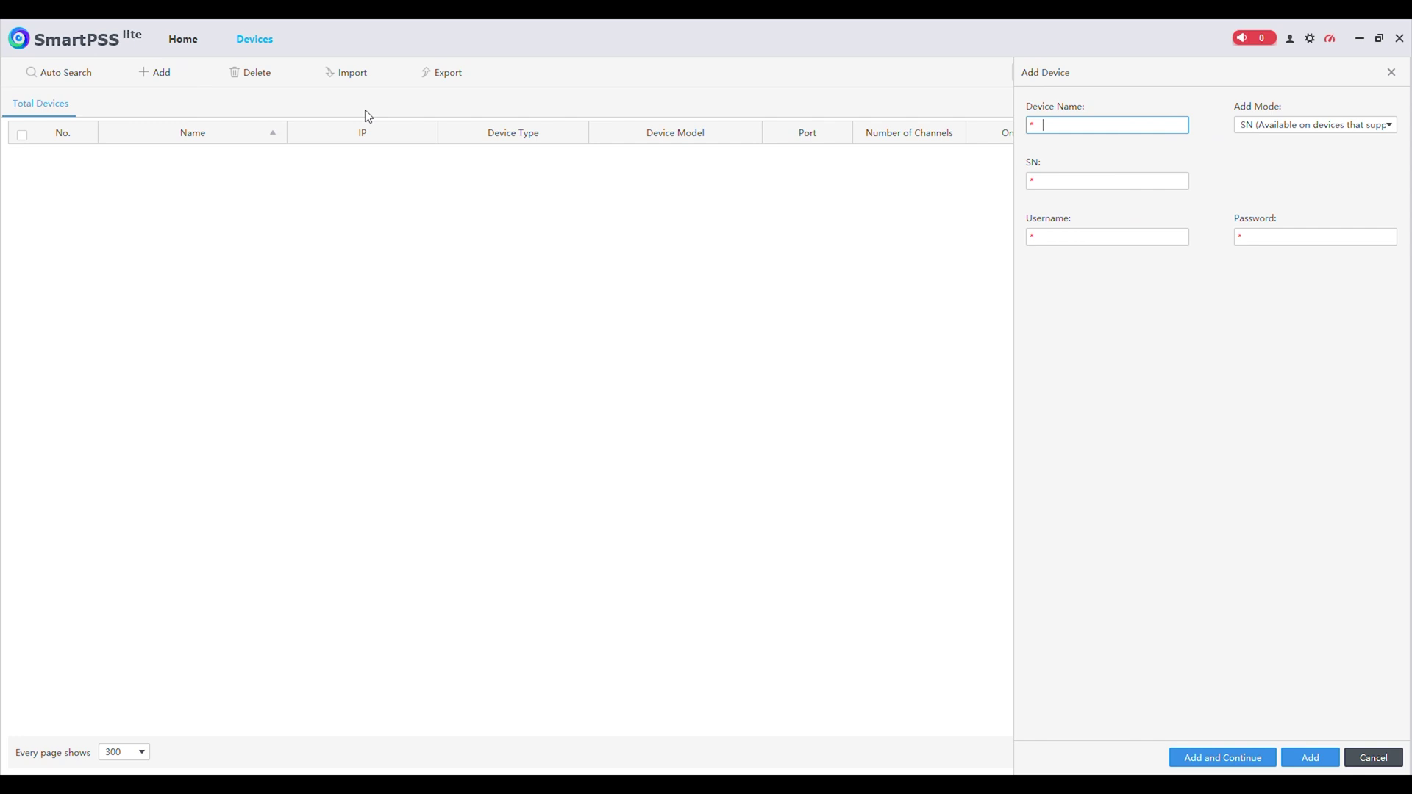
- Set the Add Mode to SN instead of IP/Domain
left_click(1352, 132)
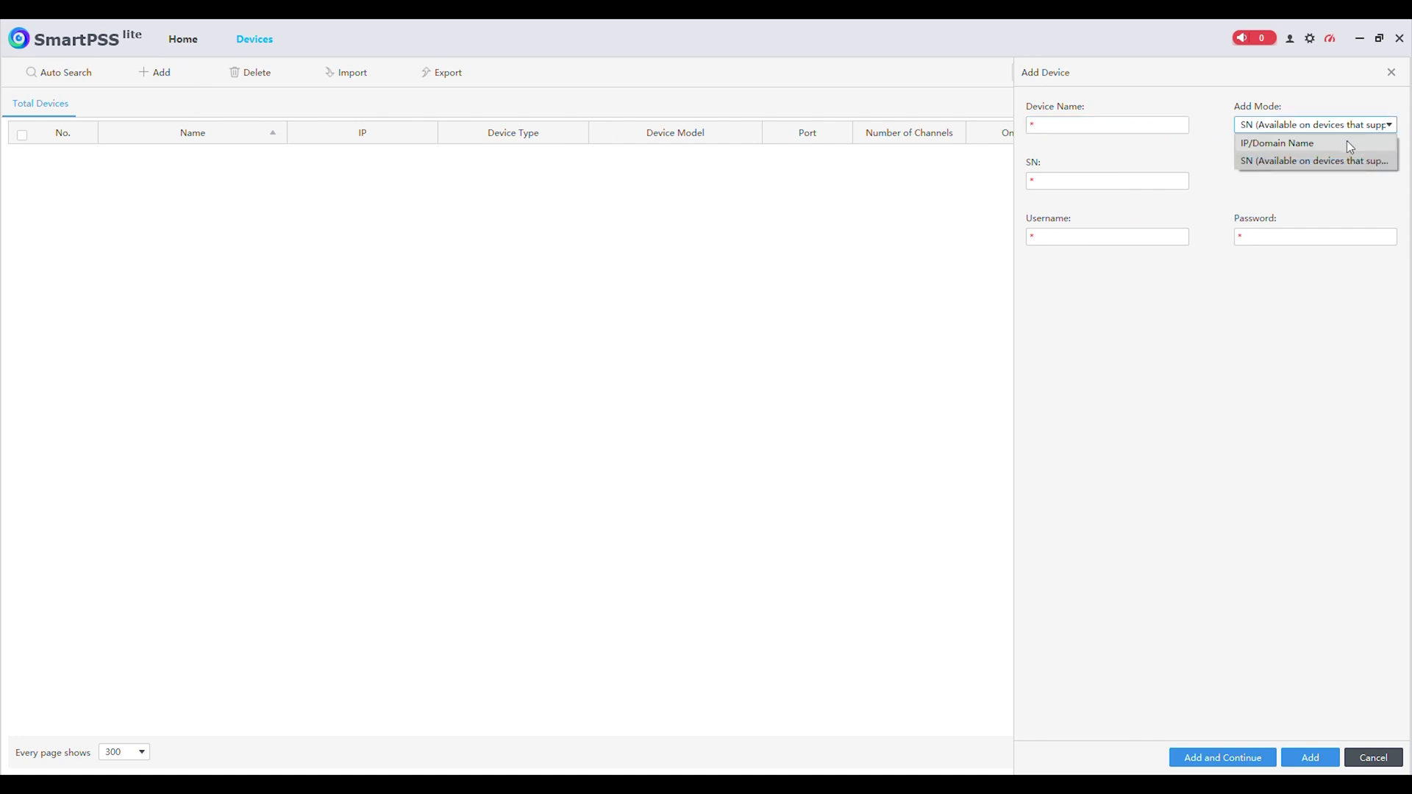
left_click(1348, 142)
left_click(1345, 130)
left_click(1336, 155)
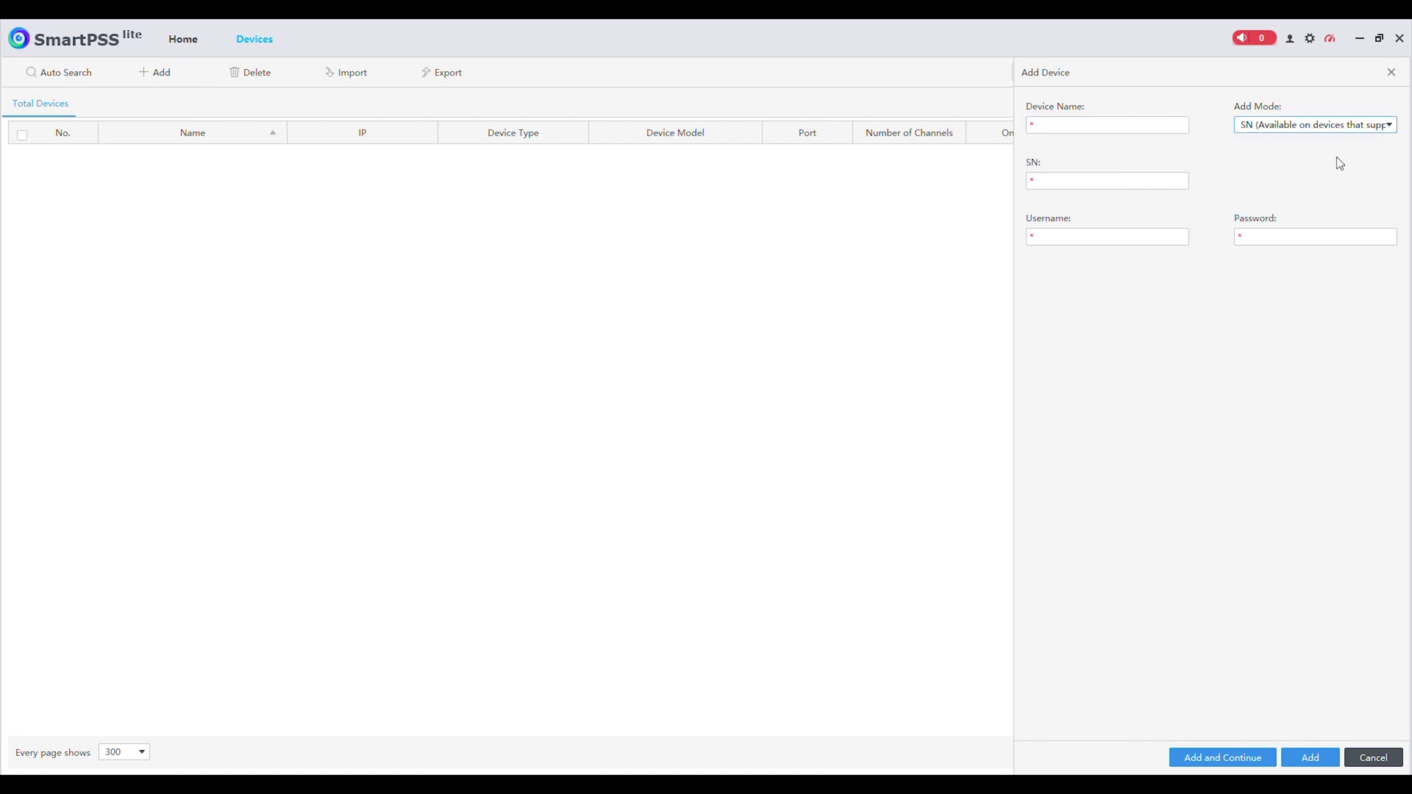
left_click(1335, 127)
left_click(1323, 140)
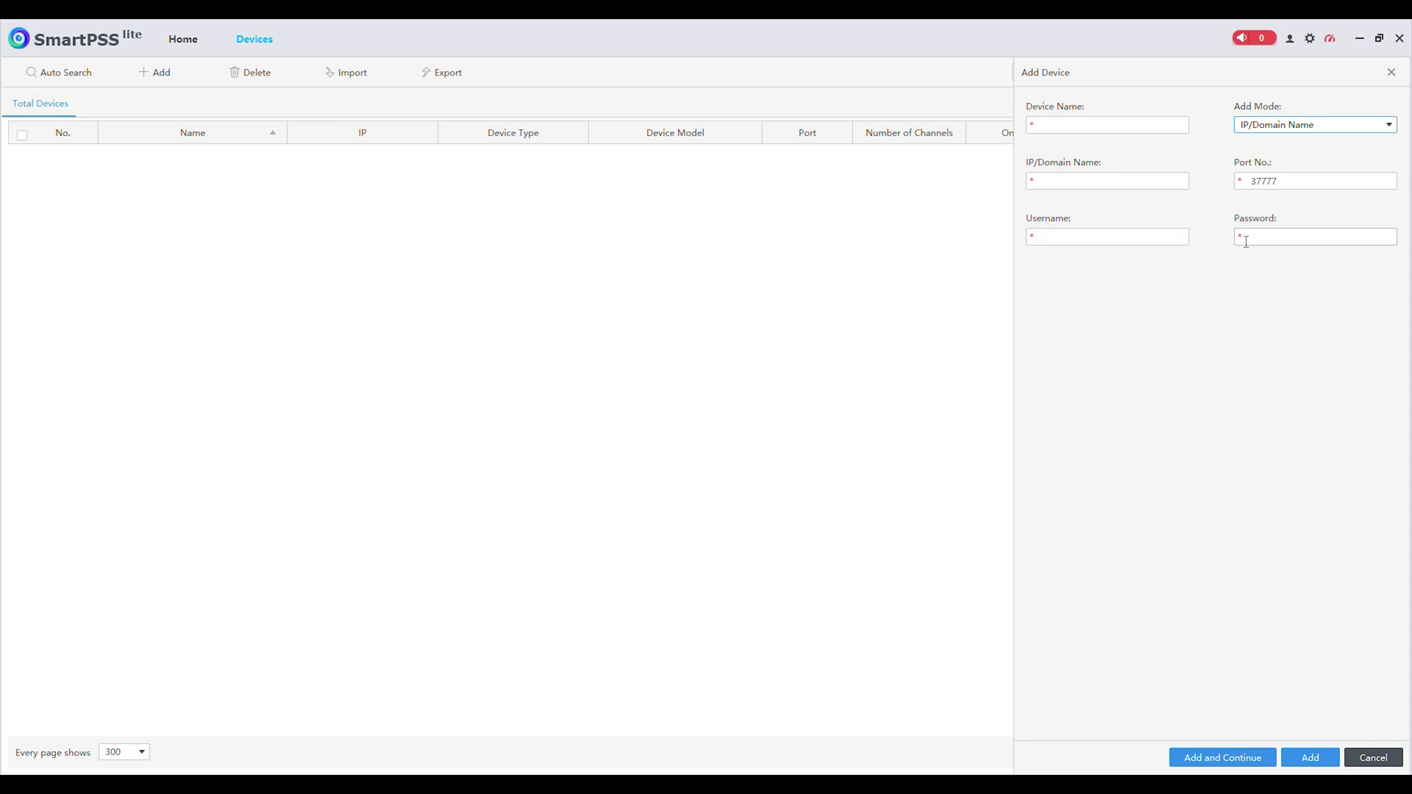
left_click(1315, 128)
left_click(1298, 158)
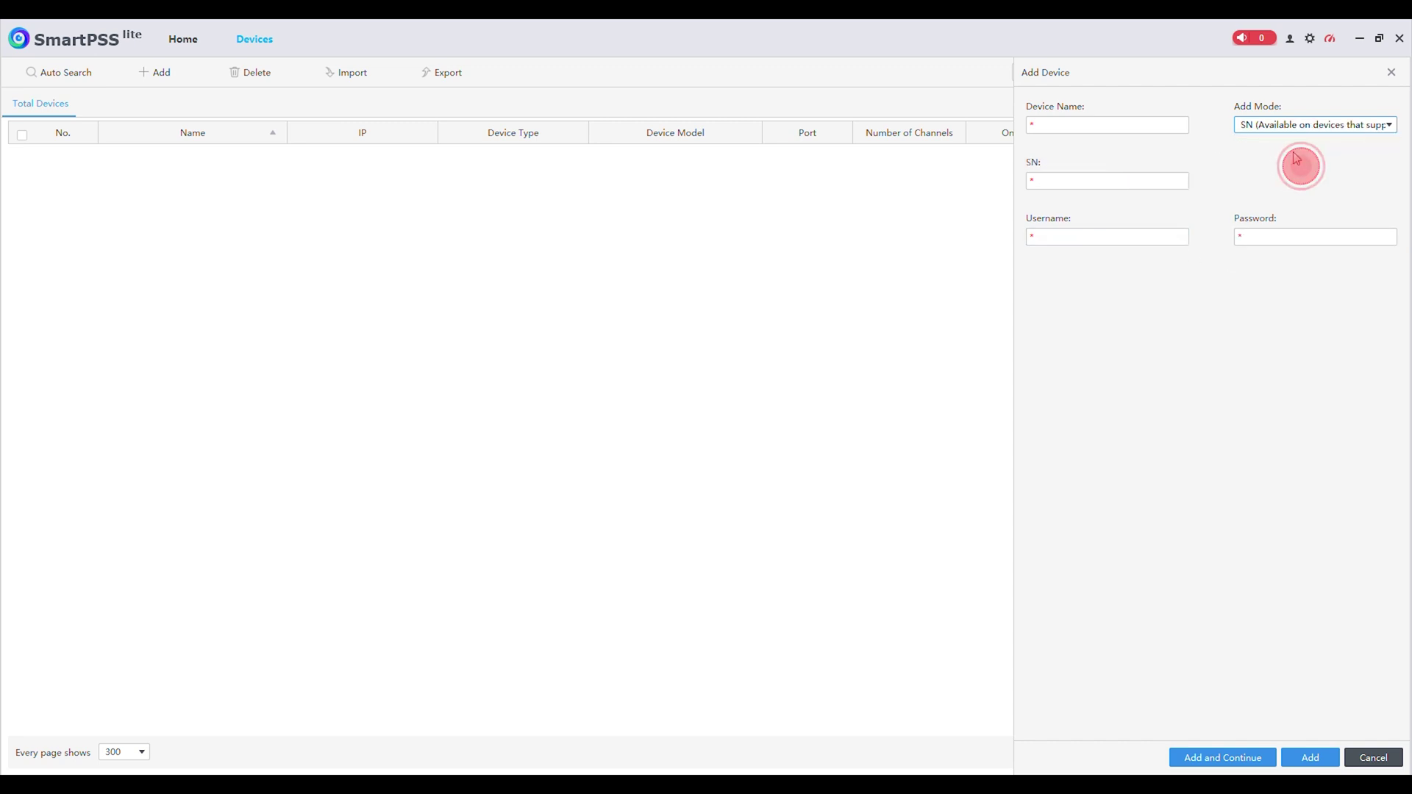
- Add the recorder named SPRO with its serial number, login username and password
left_click(1133, 124)
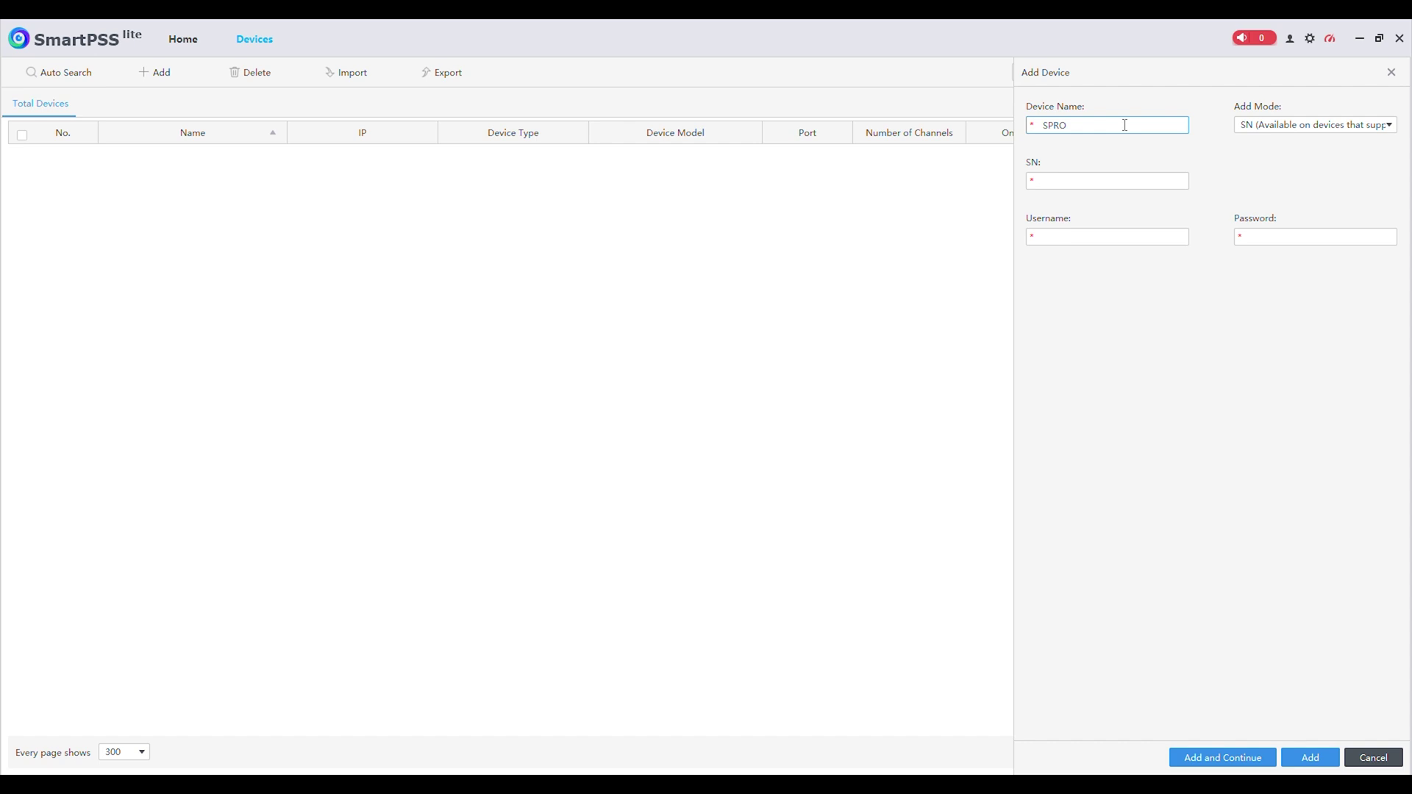
left_click(1128, 182)
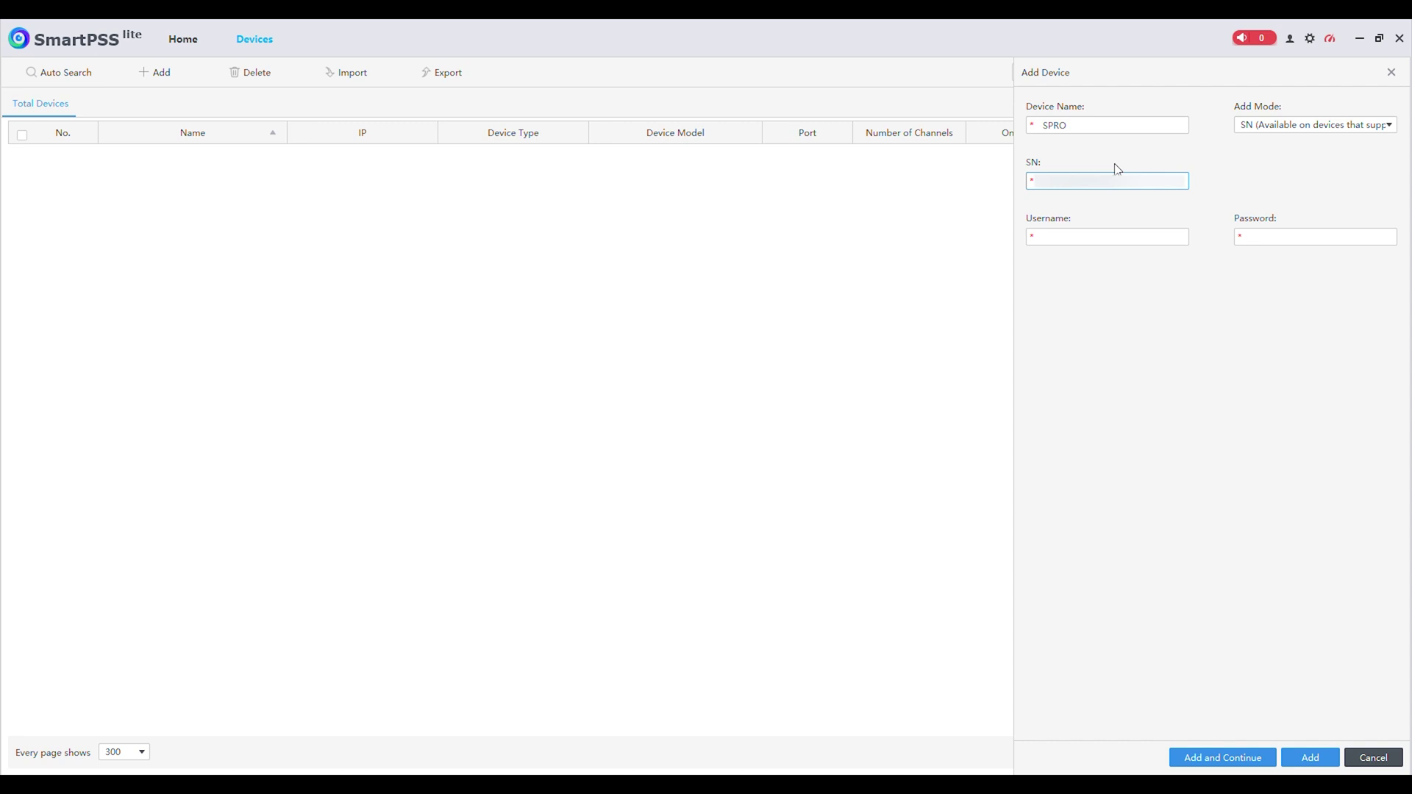
left_click(1122, 238)
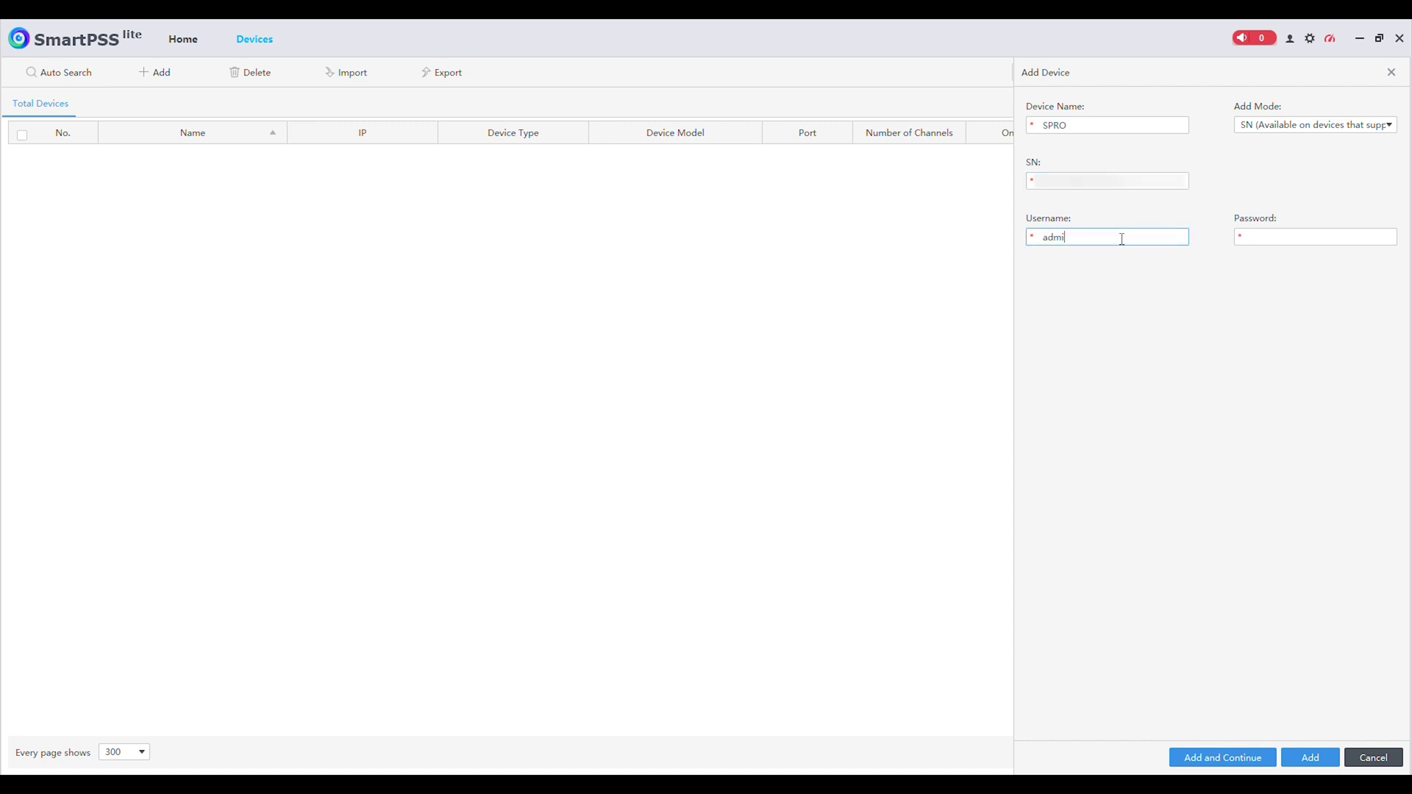
left_click(1281, 239)
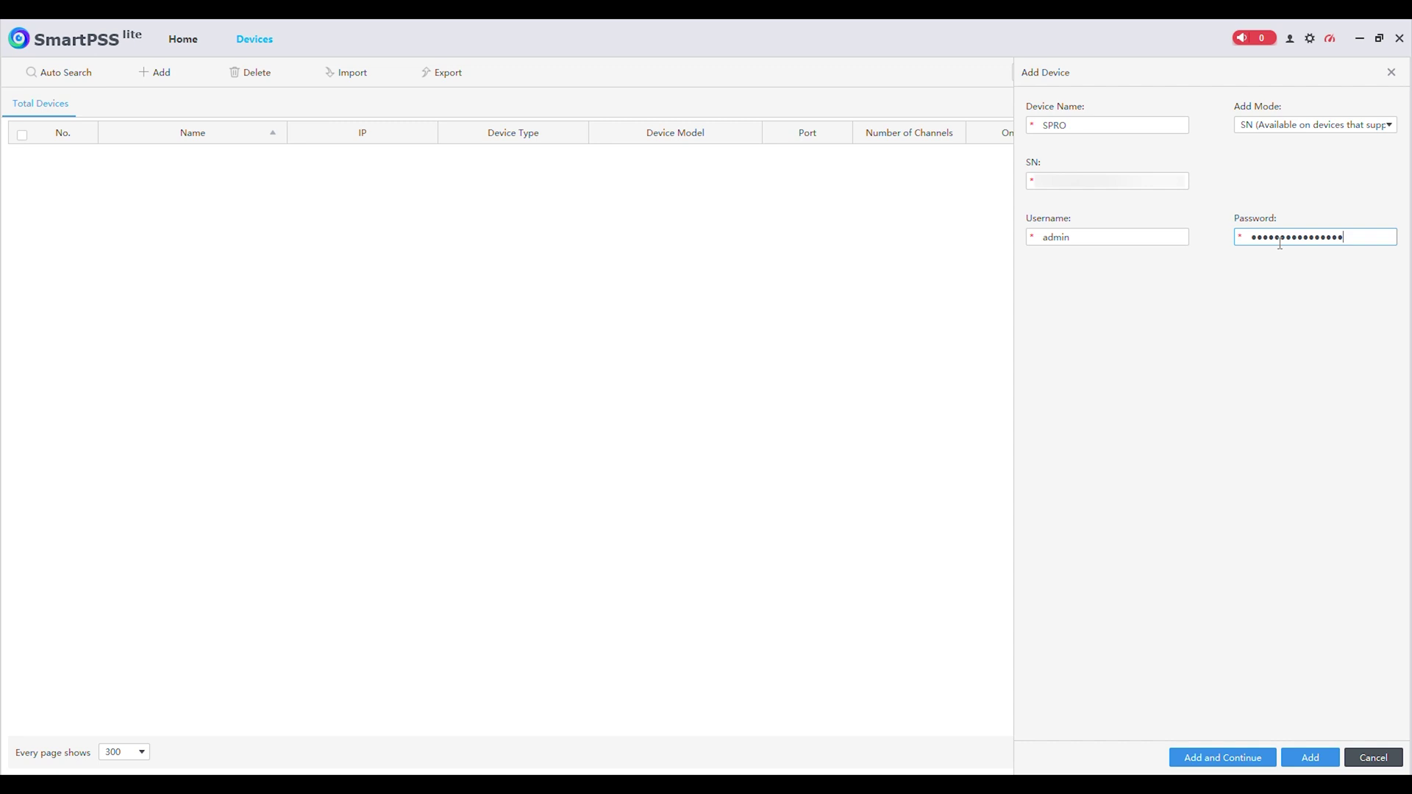
left_click(1309, 758)
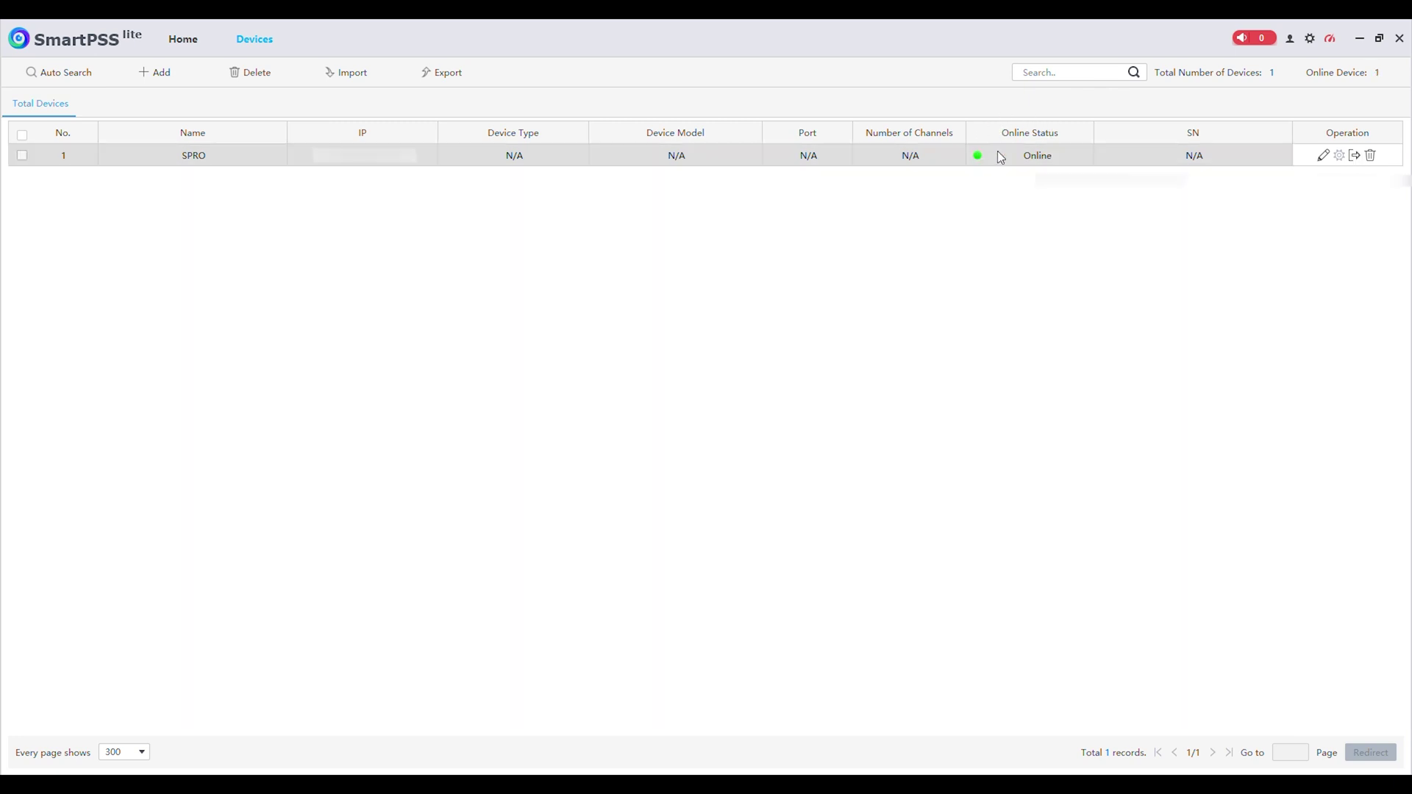
- Go back to the Home page once SPRO shows Online
left_click(189, 43)
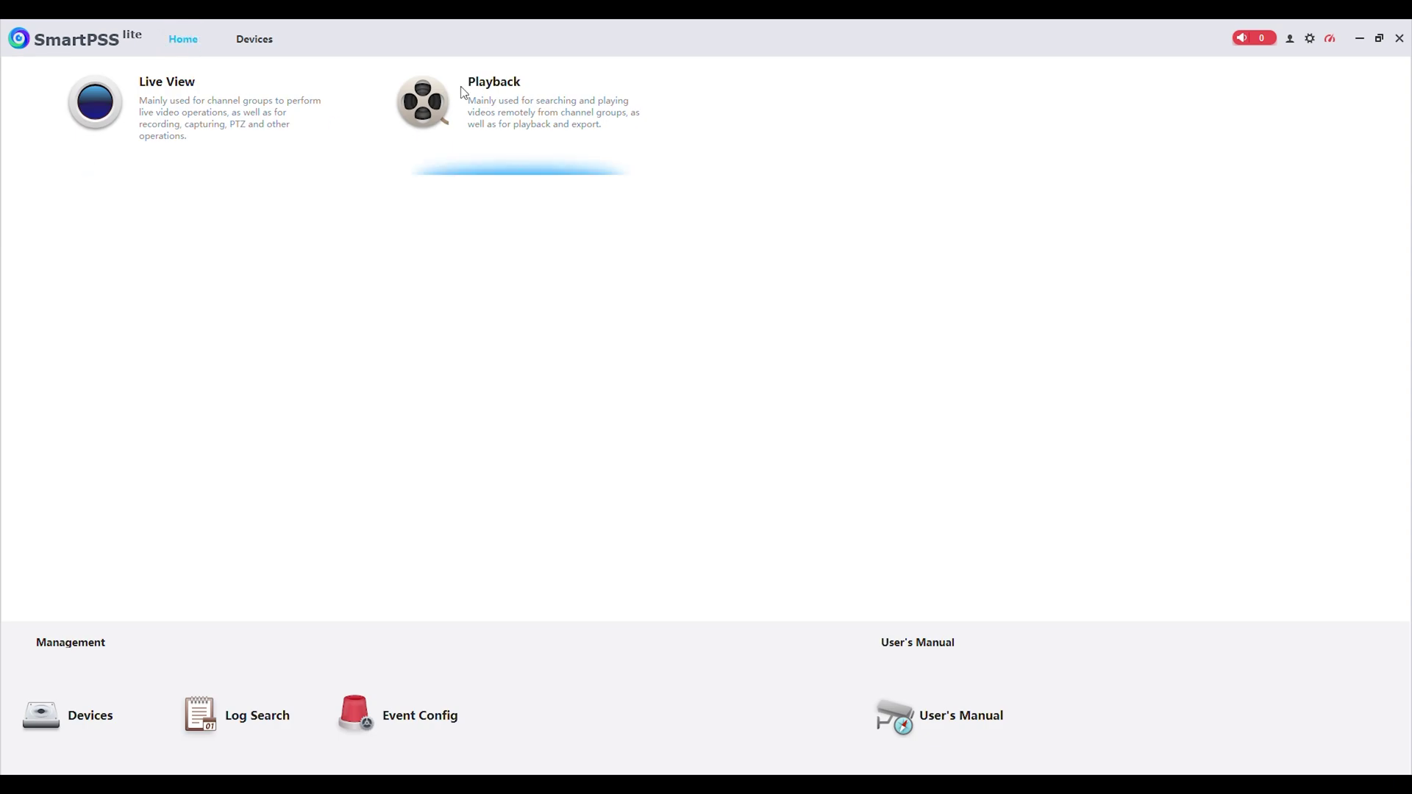
- Open Live View and play the SPRO recorder's DHPTZ40/30XR camera
left_click(180, 113)
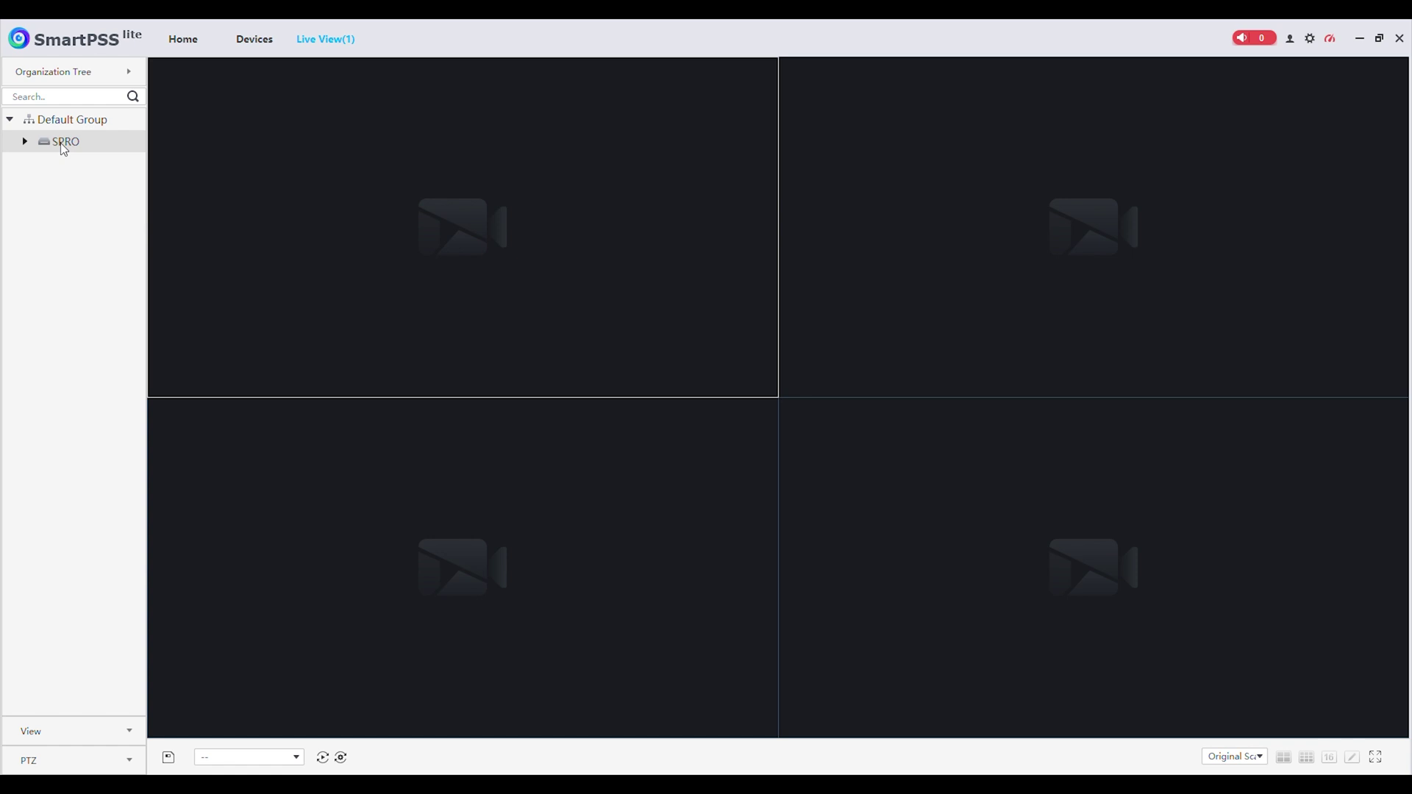
left_click(24, 141)
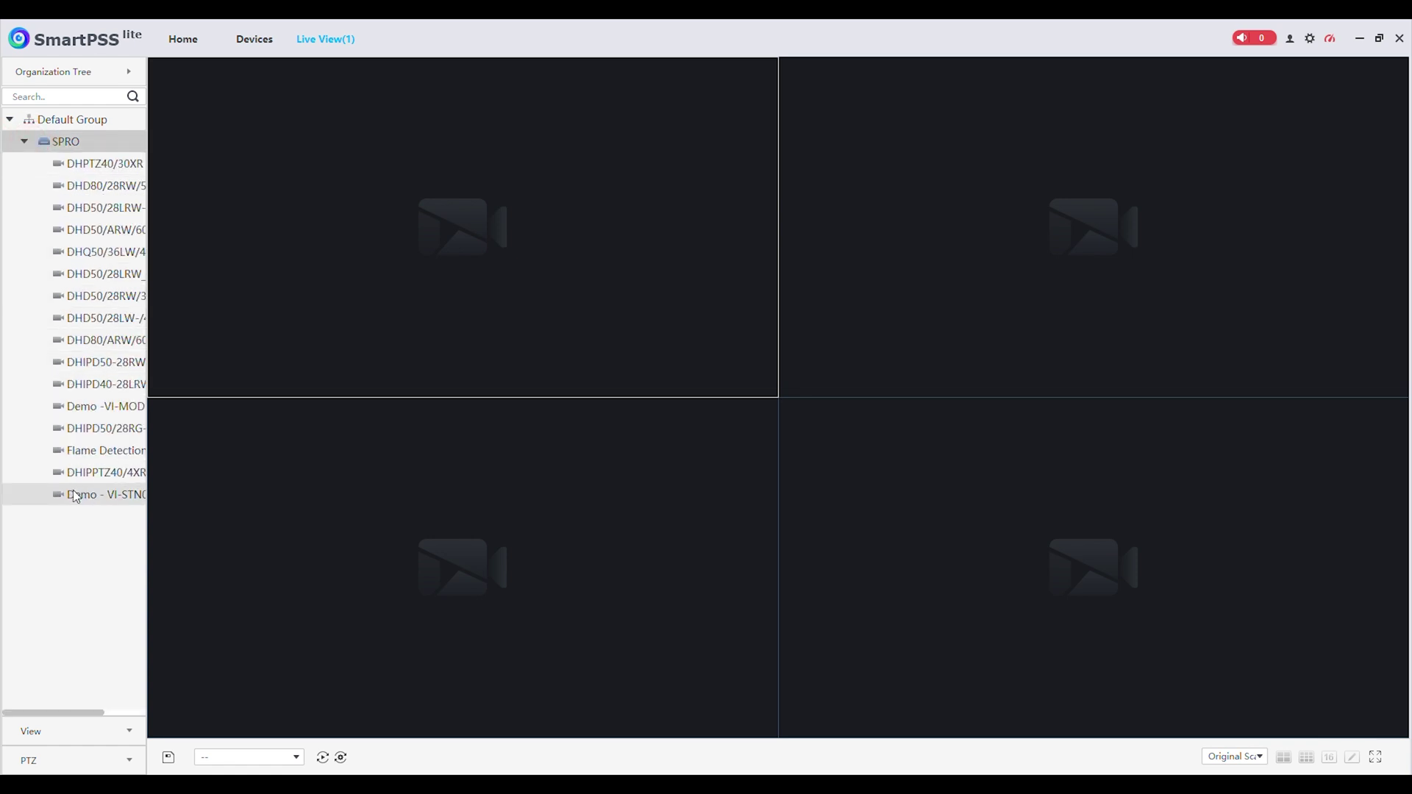
left_click(99, 168)
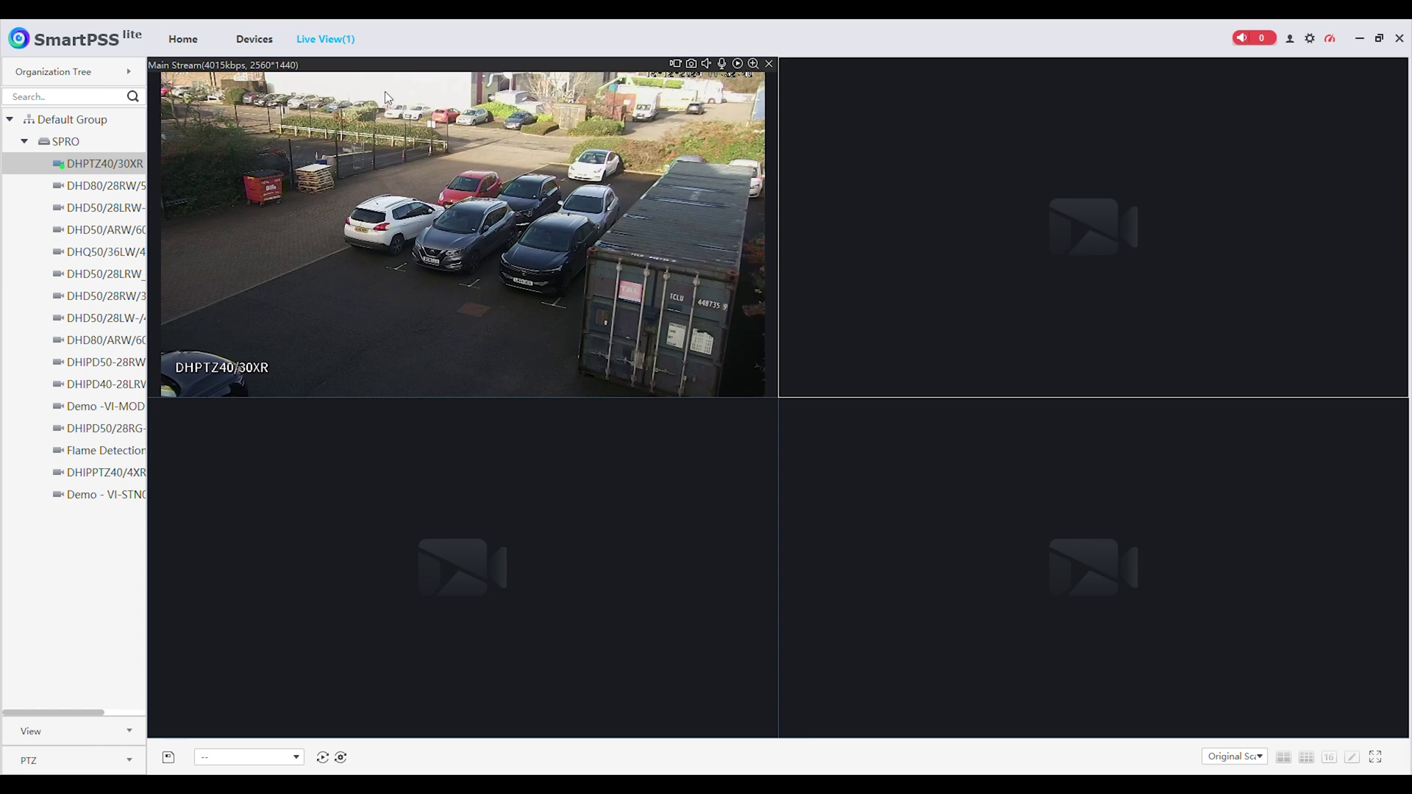
- Maximise the DHPTZ40/30XR car park feed, then restore the 2x2 grid
double_click(476, 274)
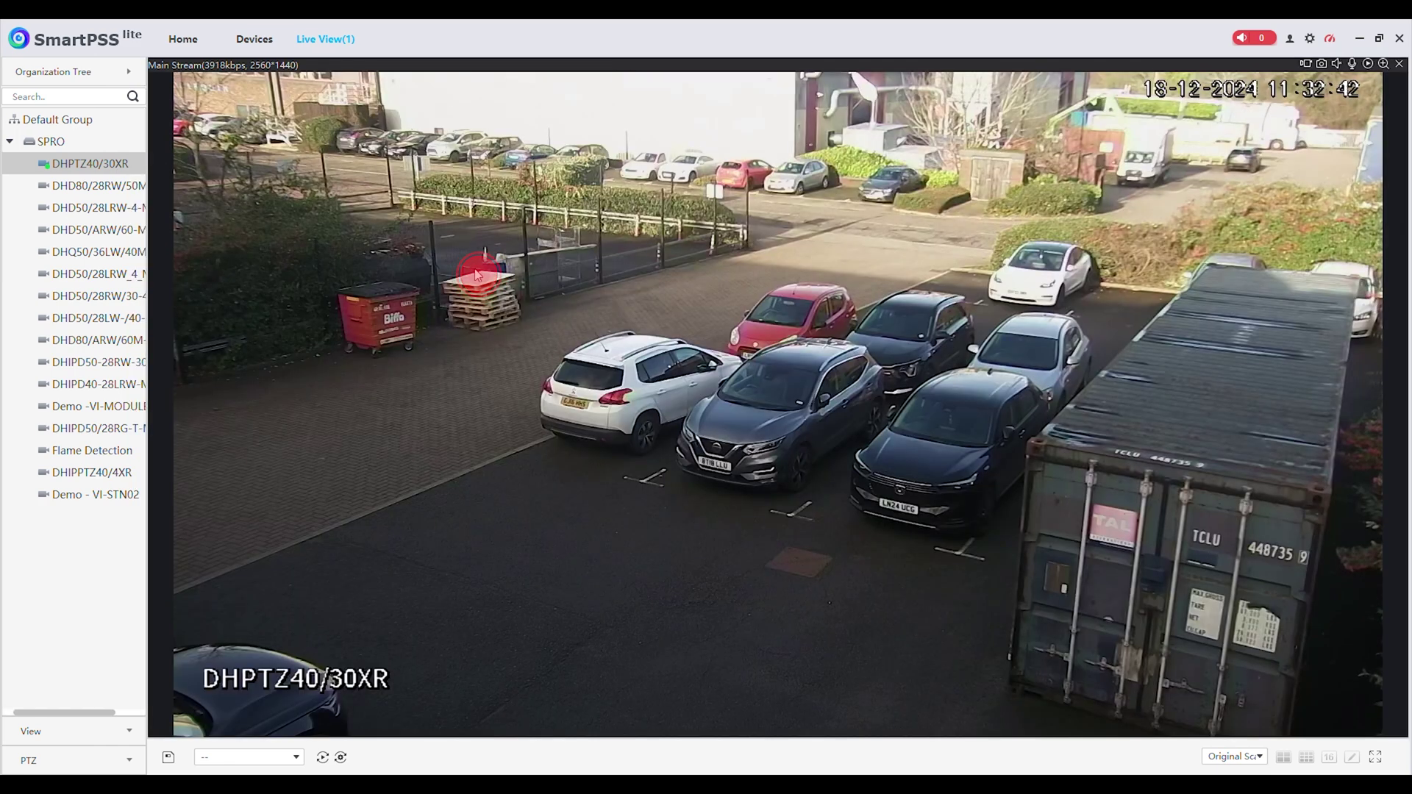
double_click(516, 277)
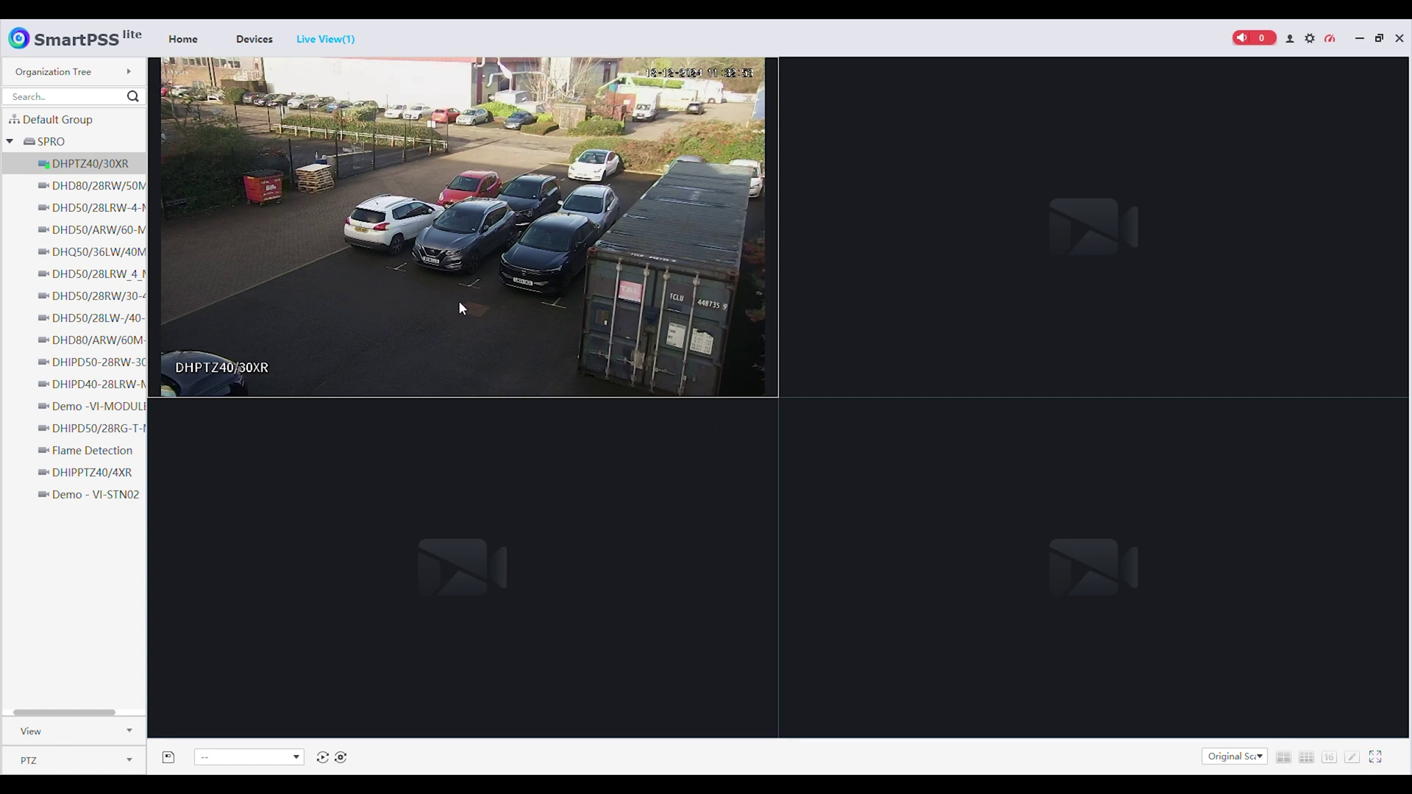
- From Home, open Playback and select the DHPTZ40/30XR channel under SPRO
left_click(250, 40)
left_click(184, 39)
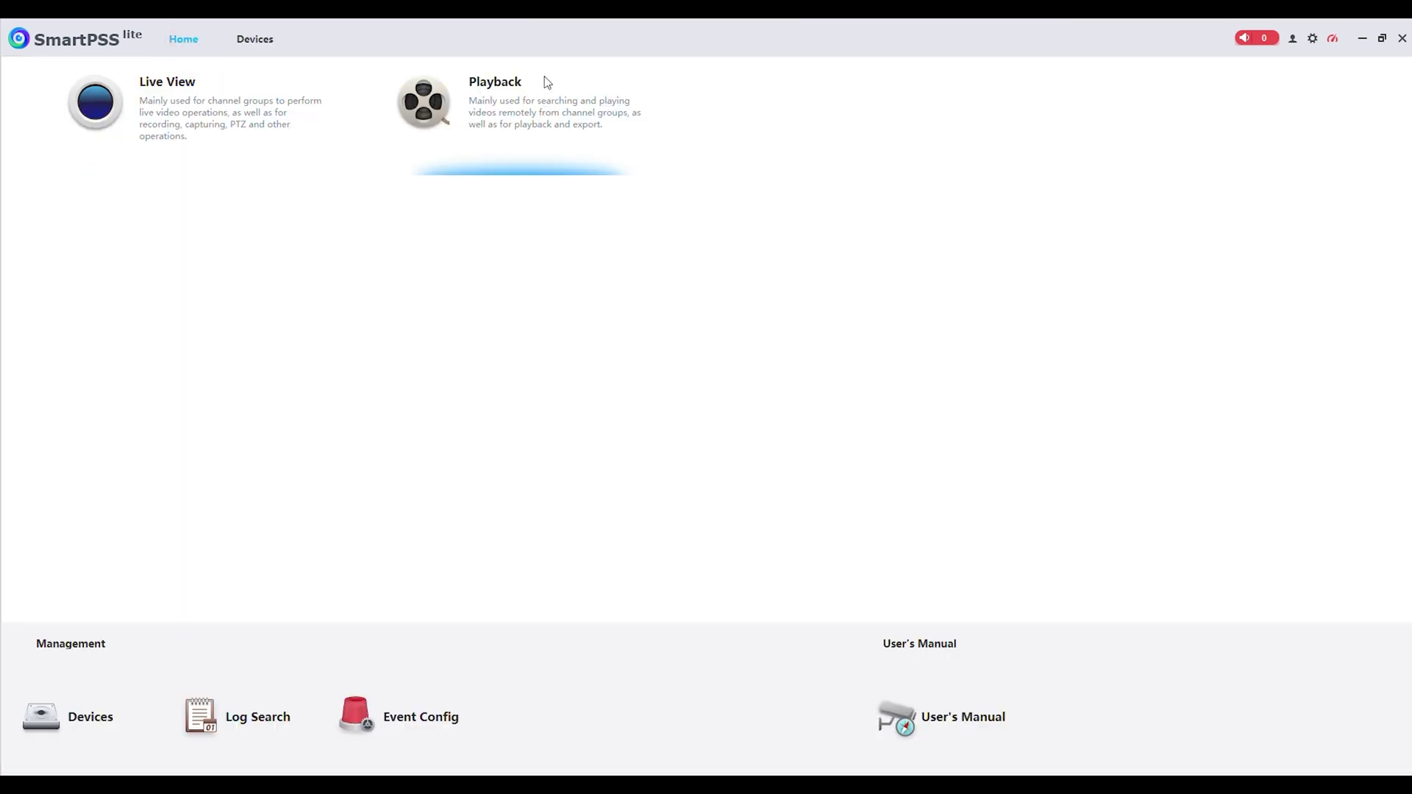
left_click(536, 115)
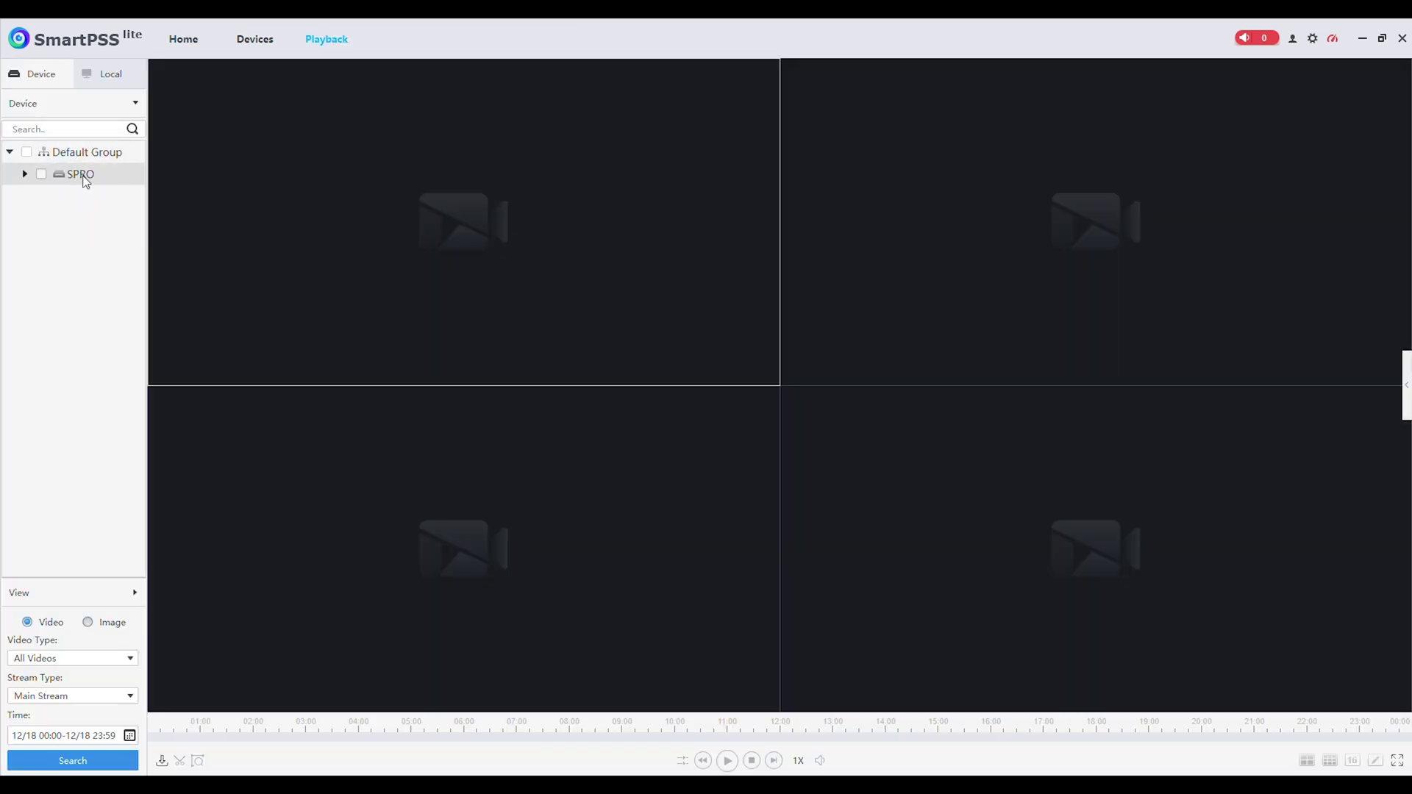
left_click(25, 176)
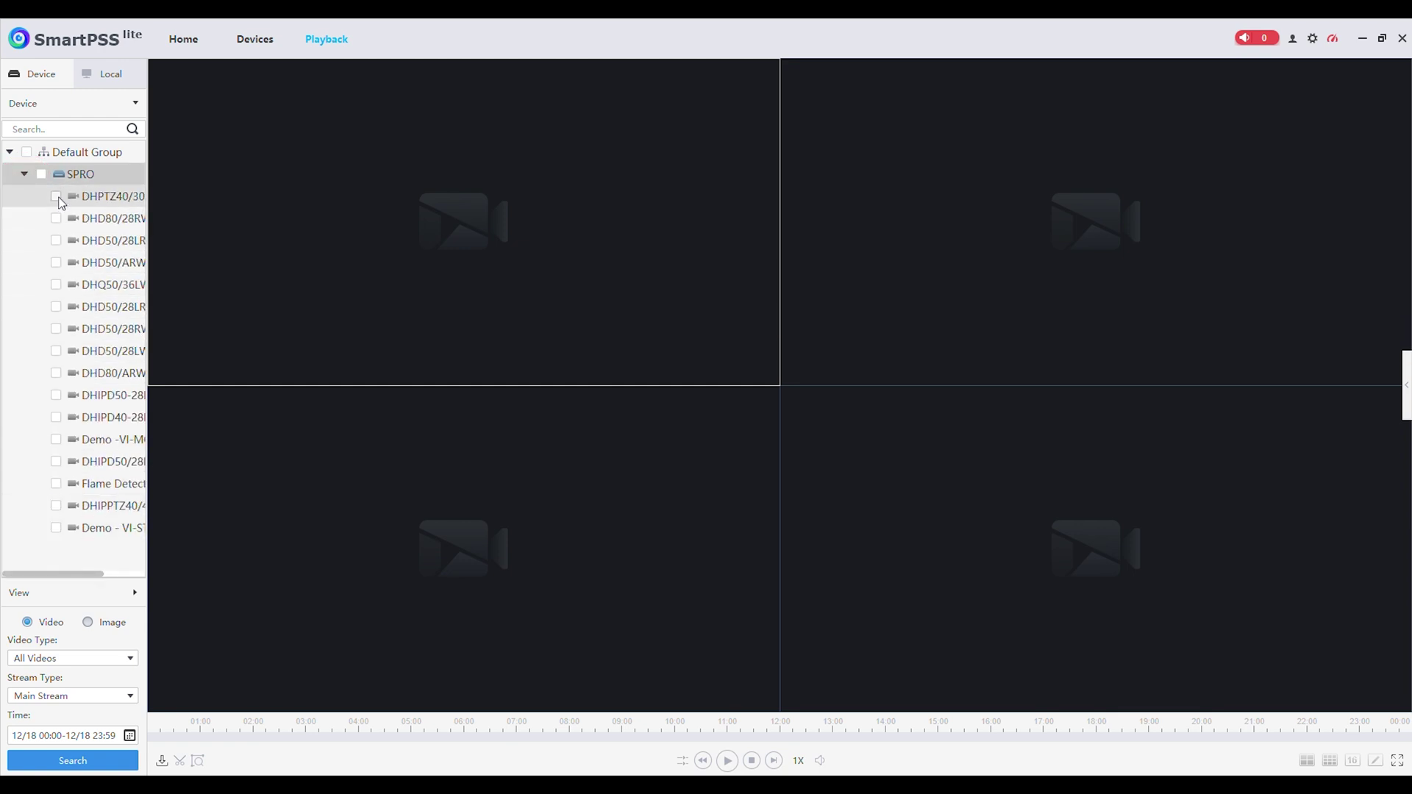
left_click(58, 198)
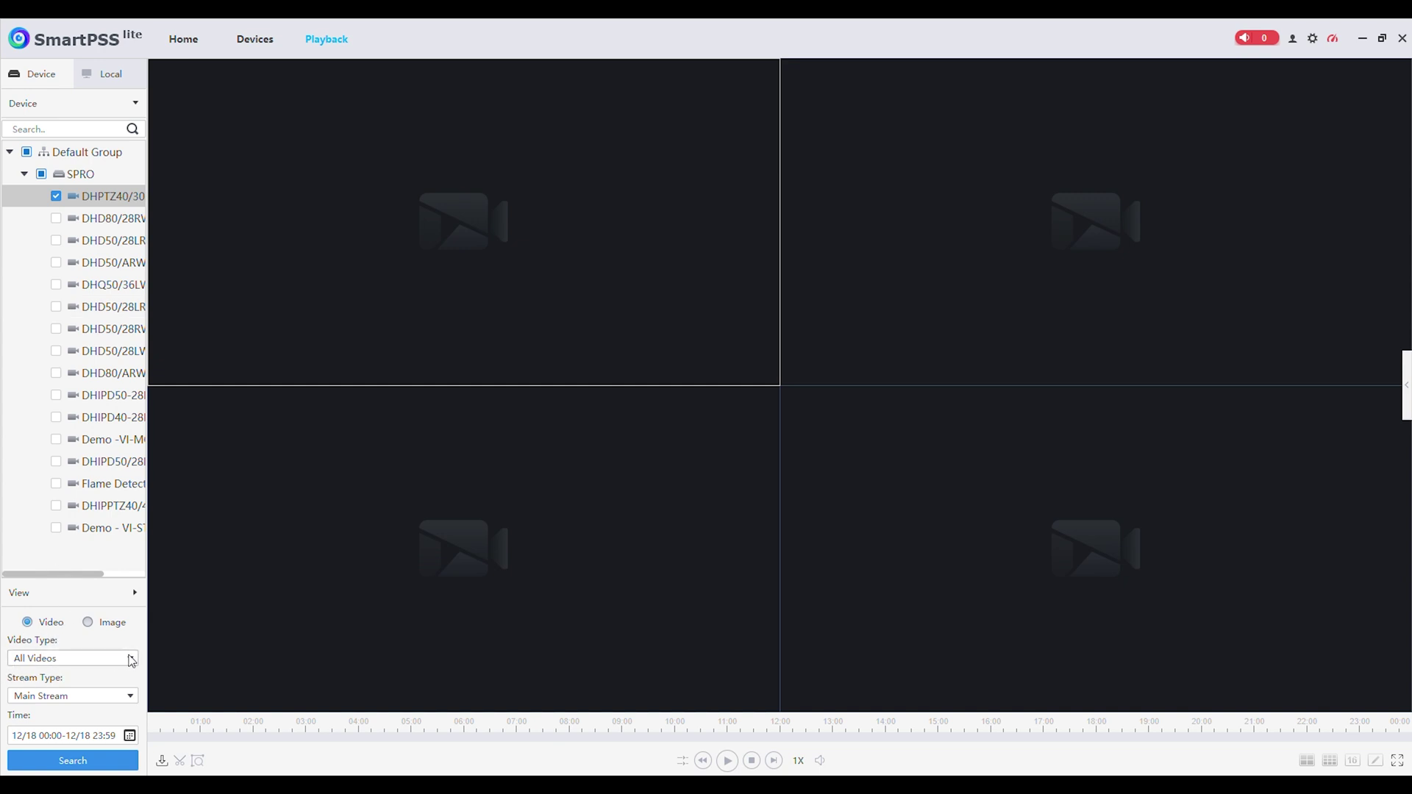
- Search 18 December 00:00–23:59 recordings with All Videos and Main Stream selected
left_click(131, 658)
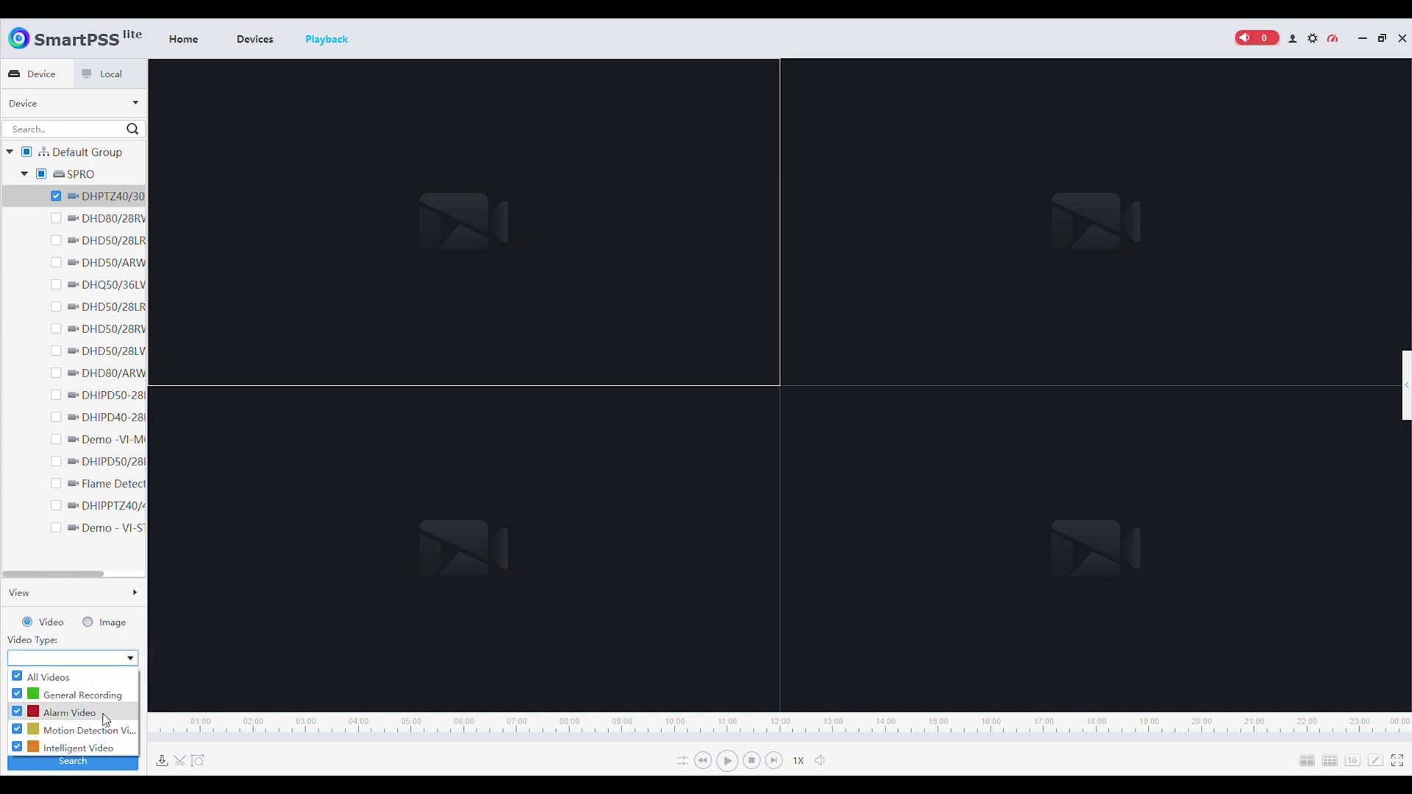
left_click(130, 659)
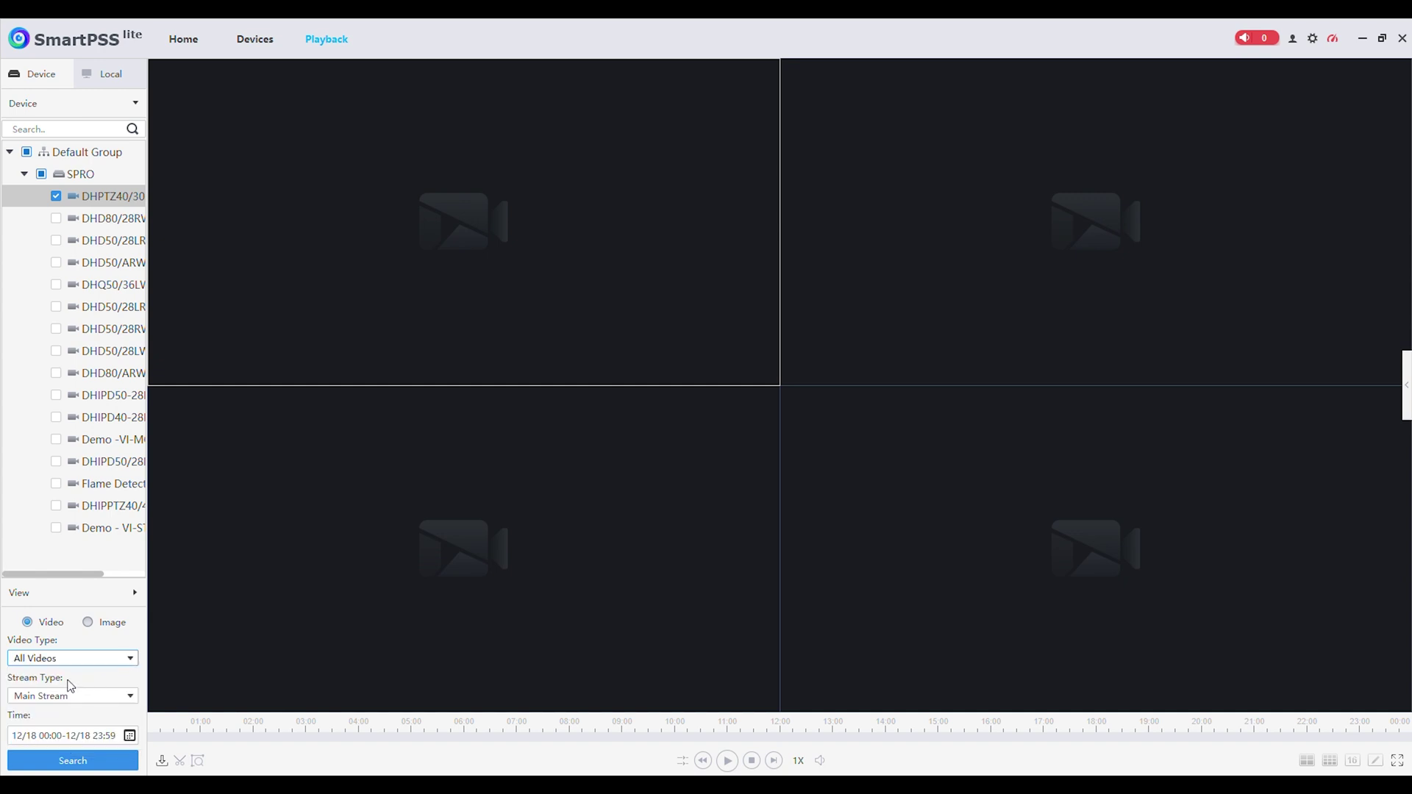
left_click(131, 696)
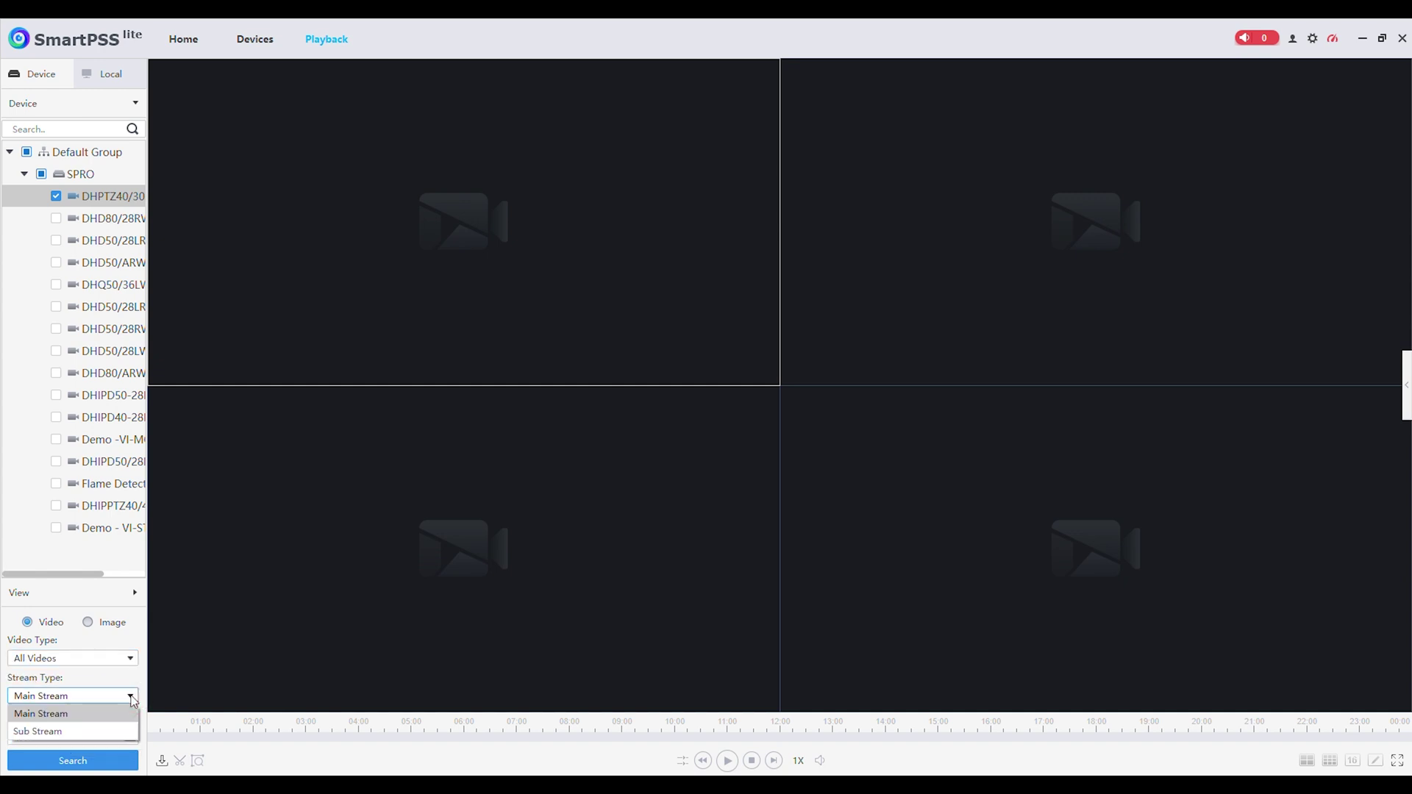
left_click(11, 712)
left_click(130, 735)
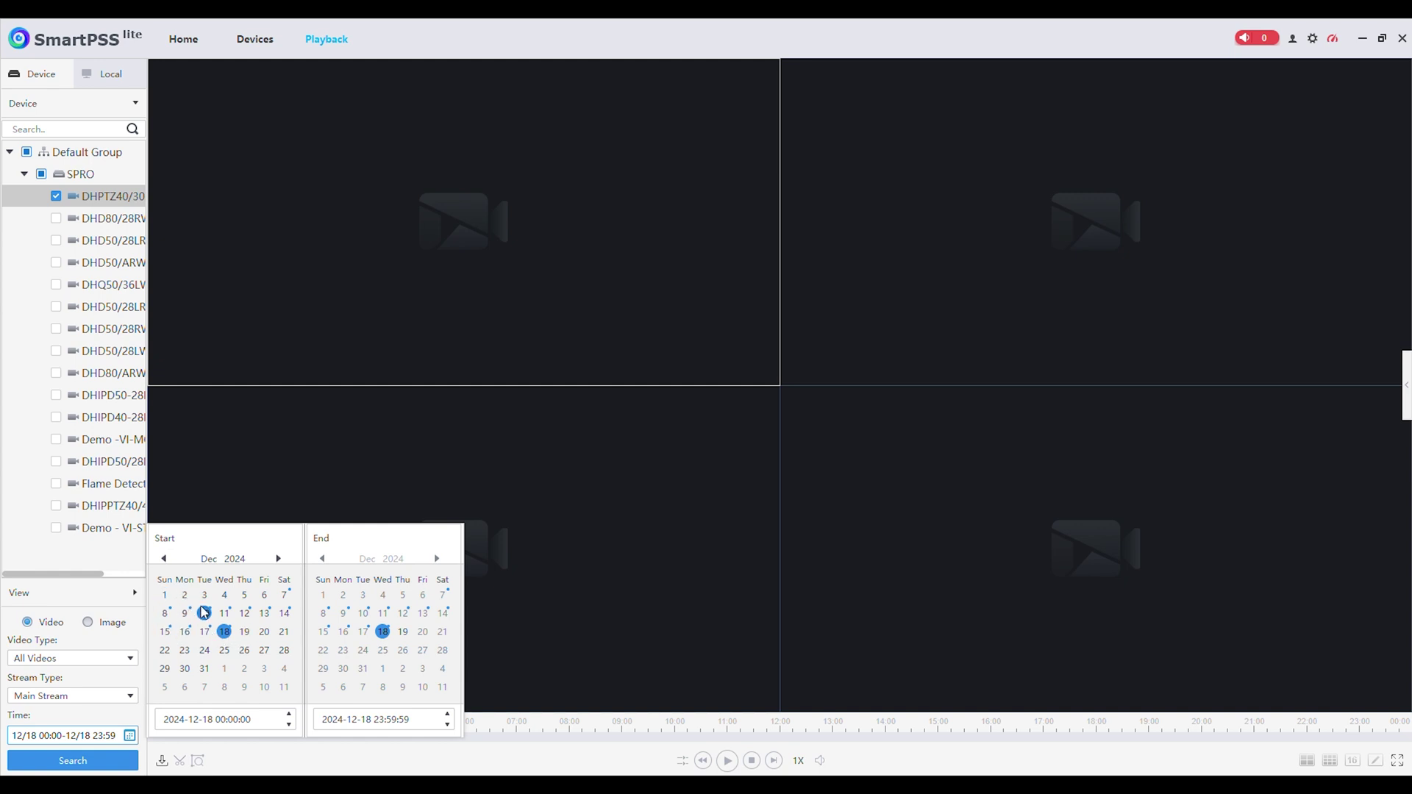
left_click(114, 647)
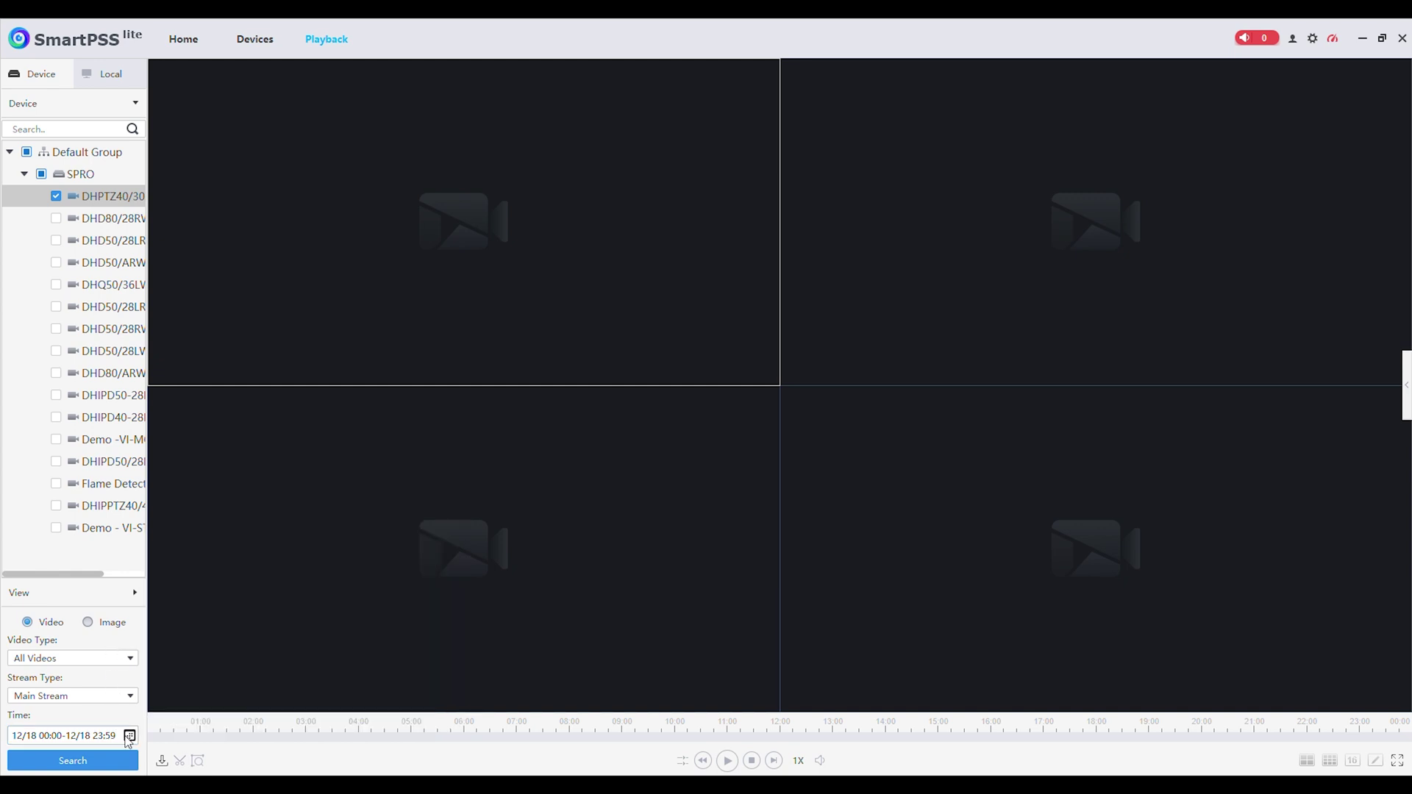
left_click(73, 762)
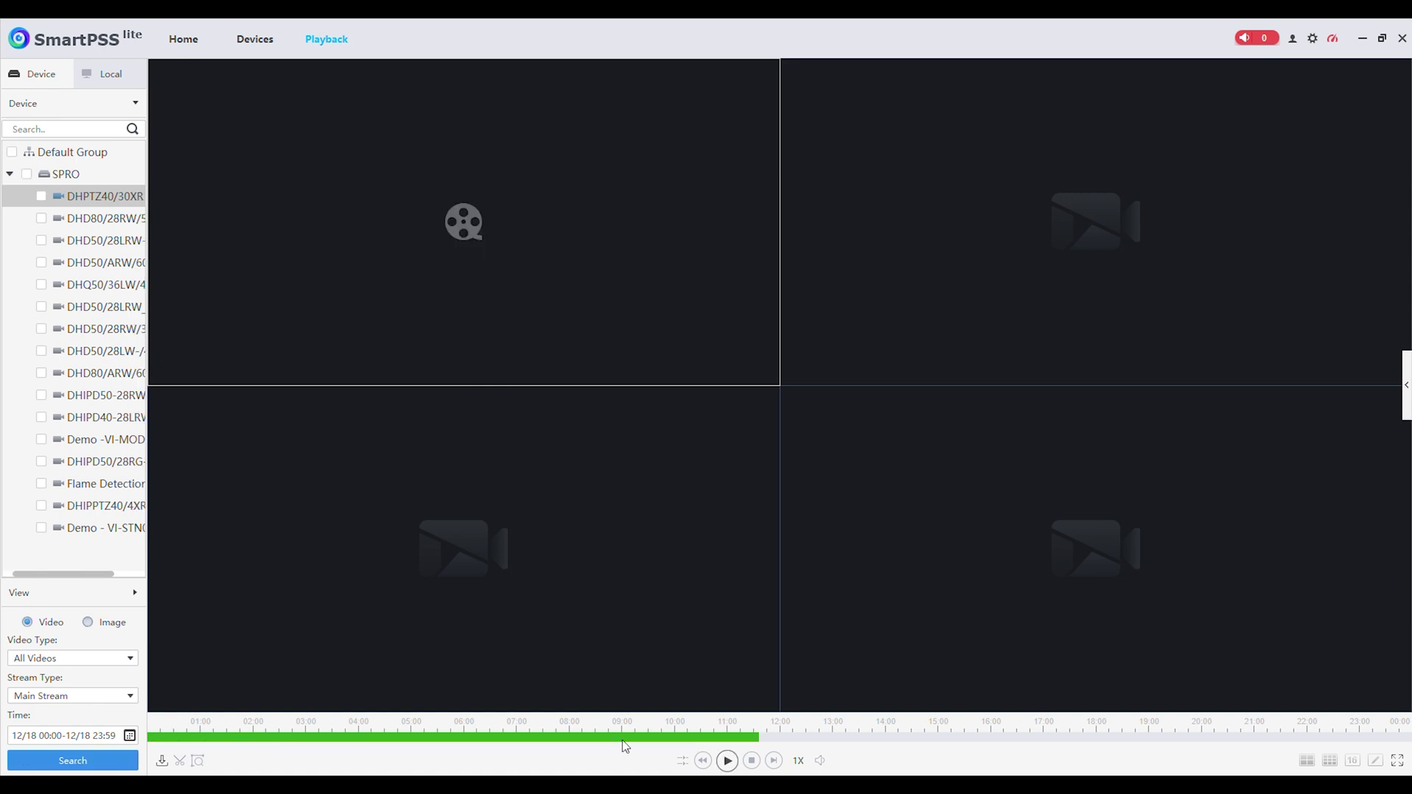
- Play the DHPTZ40/30XR recording enlarged and jump the timeline to about 07:45
left_click(728, 762)
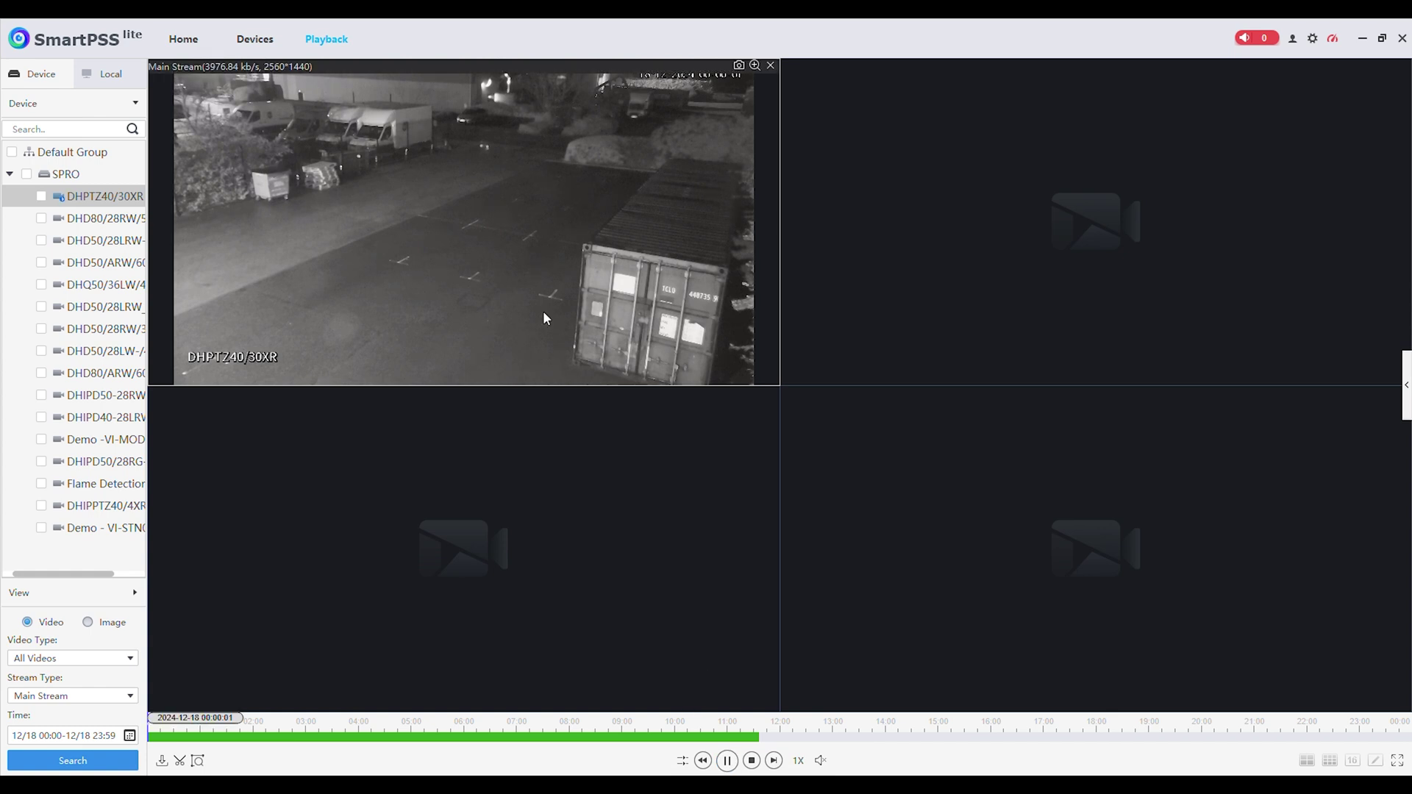
double_click(437, 252)
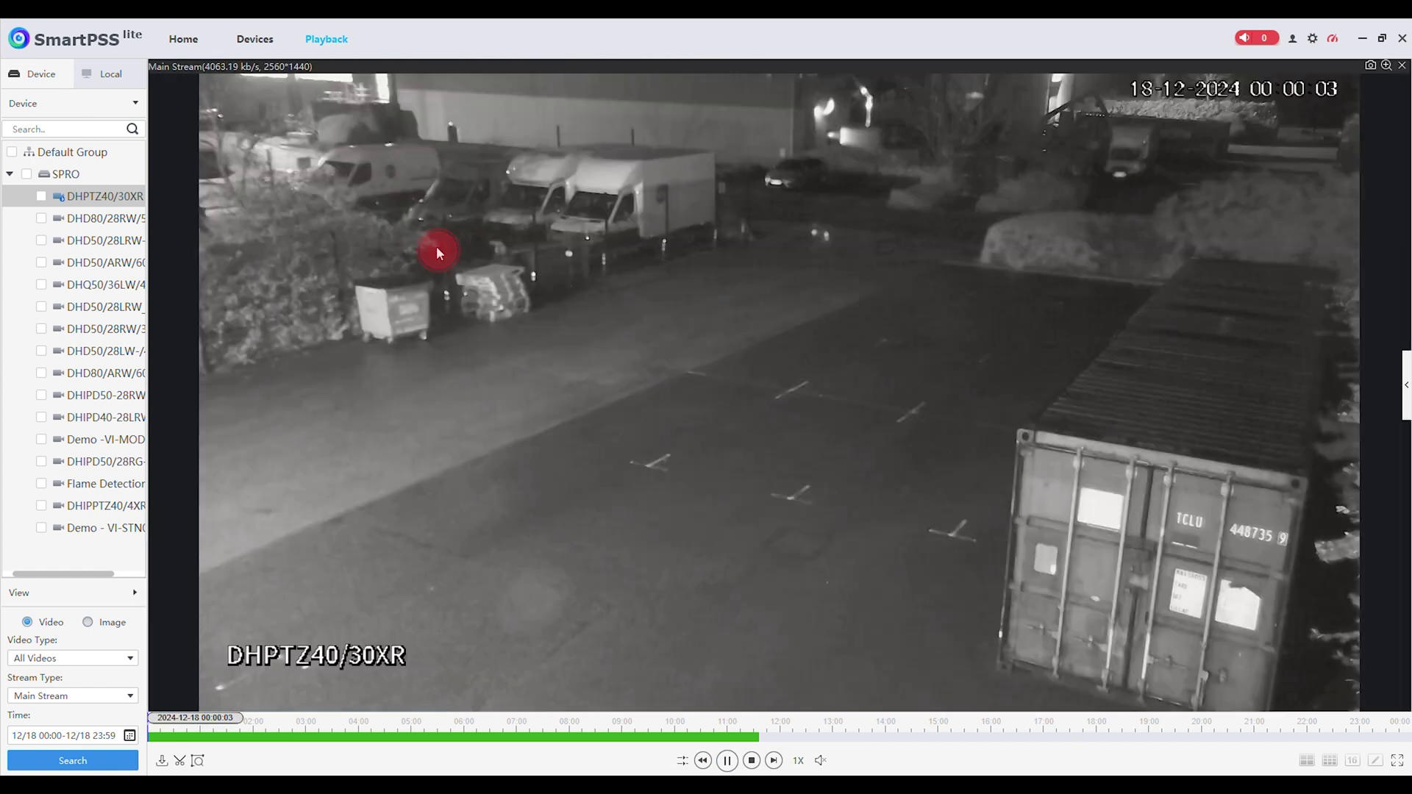
left_click(557, 737)
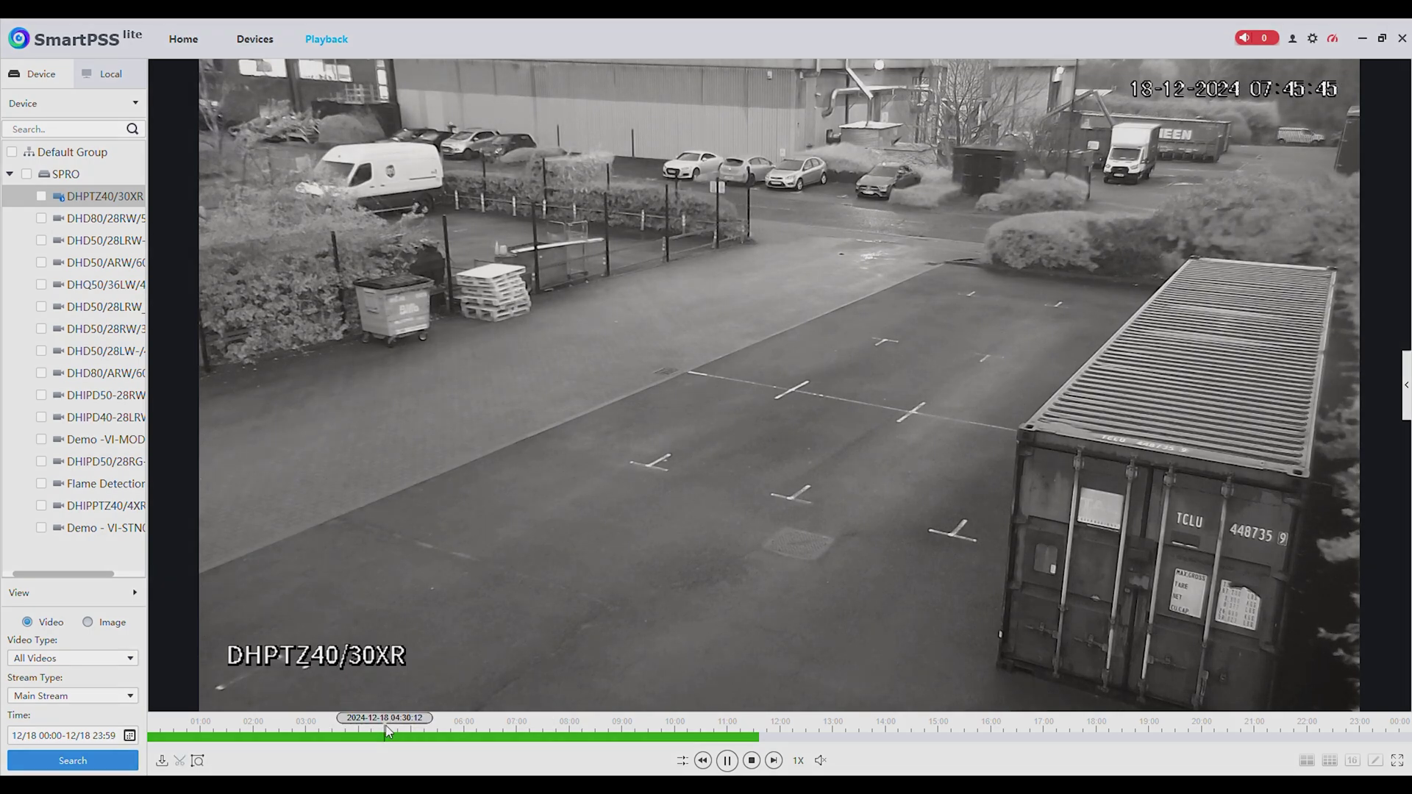